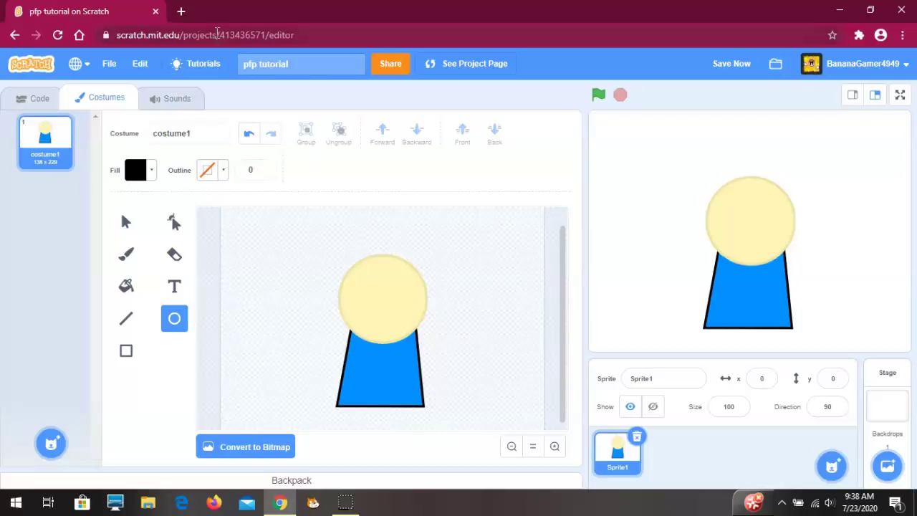
Search Google Images for "pixelated sunglasses" in a new browser tab
left_click(179, 7)
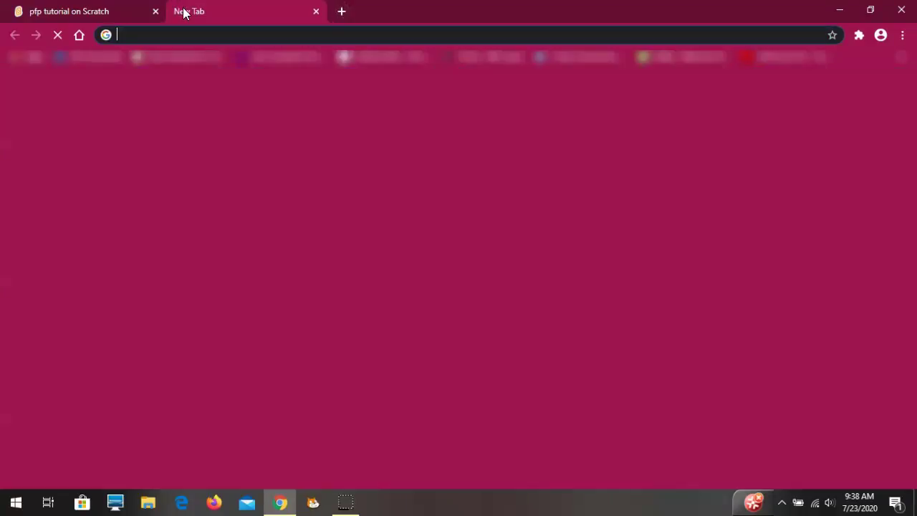
type("pixel")
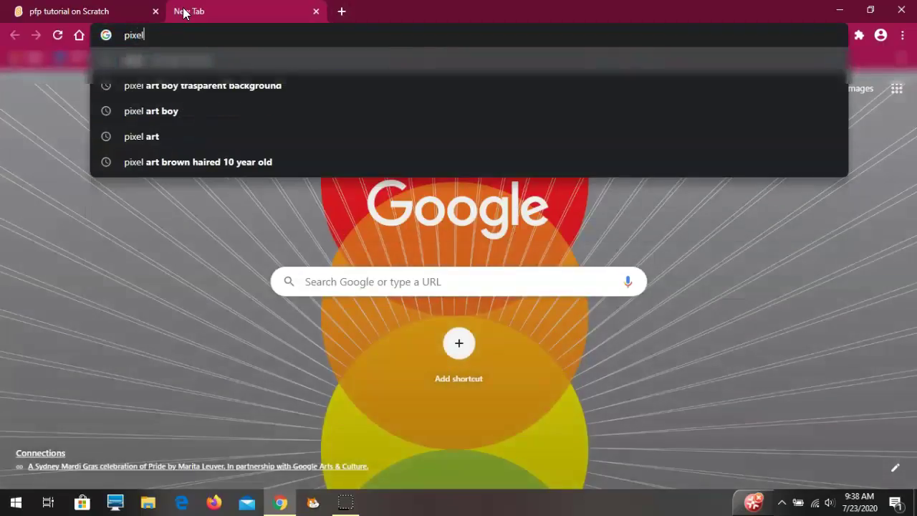
type("ated sunglasses")
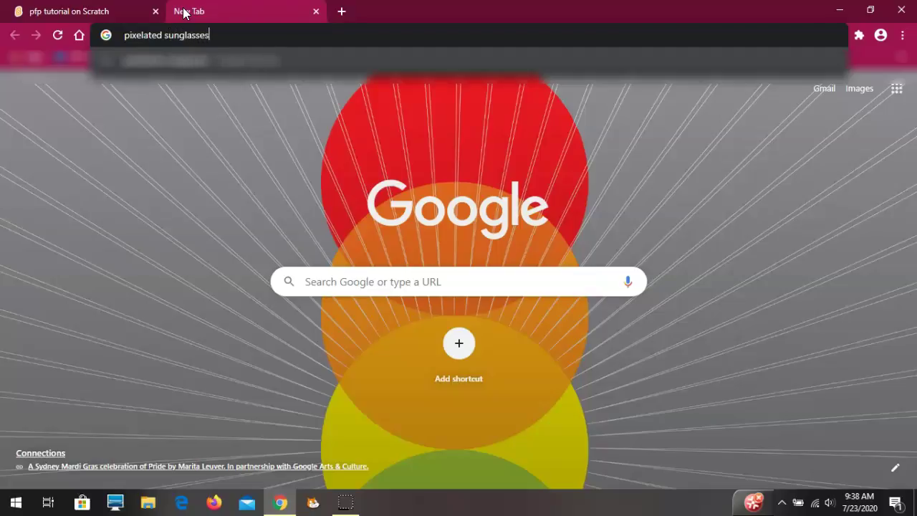
key("Return")
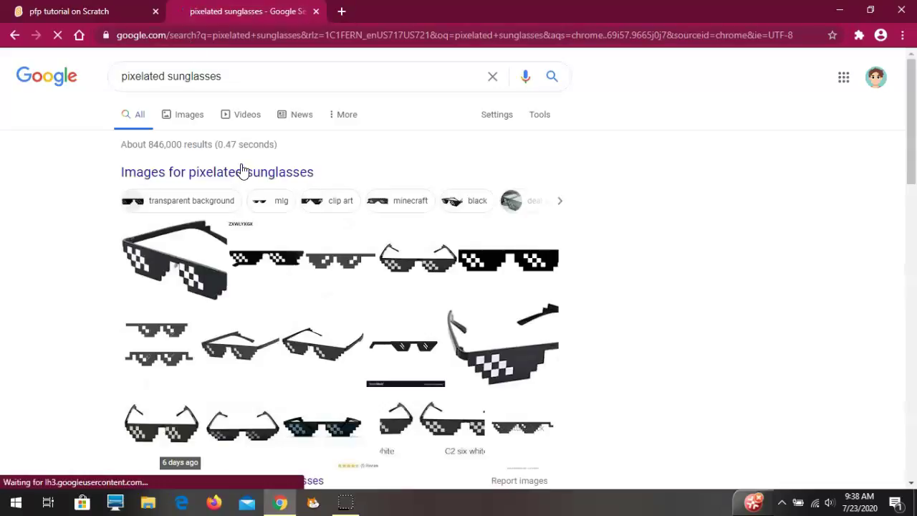
left_click(185, 117)
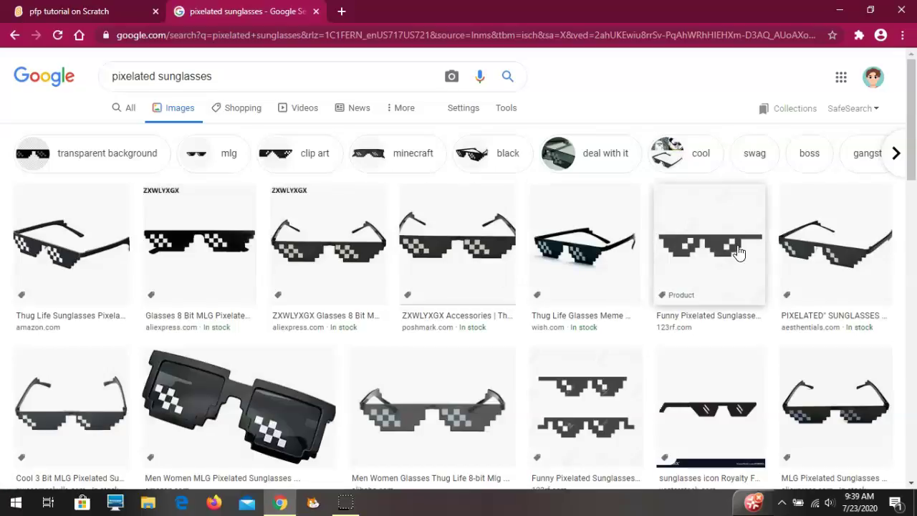
Pick the PNGitem "Mlg Glasses PNG Images" result with the side arm among the image results and save the picture to the computer
scroll(214, 372, "down", 1)
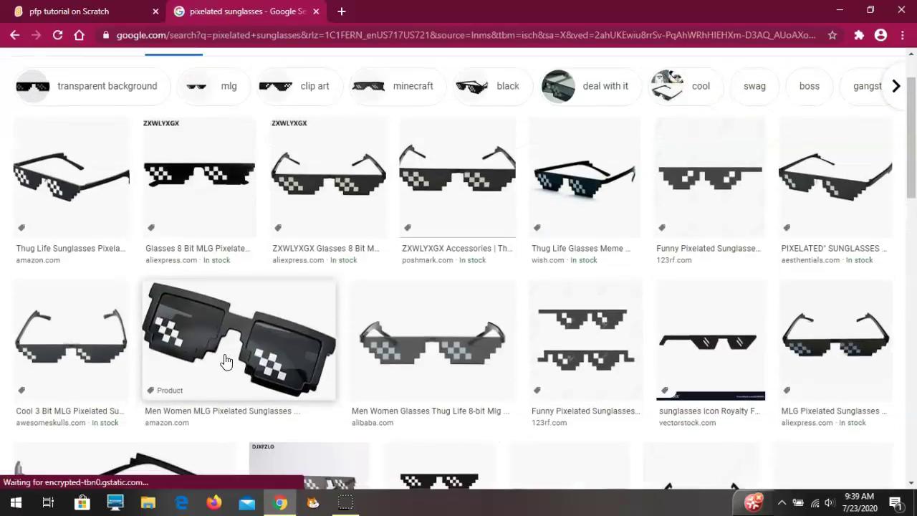
scroll(100, 354, "down", 7)
scroll(378, 384, "up", 3)
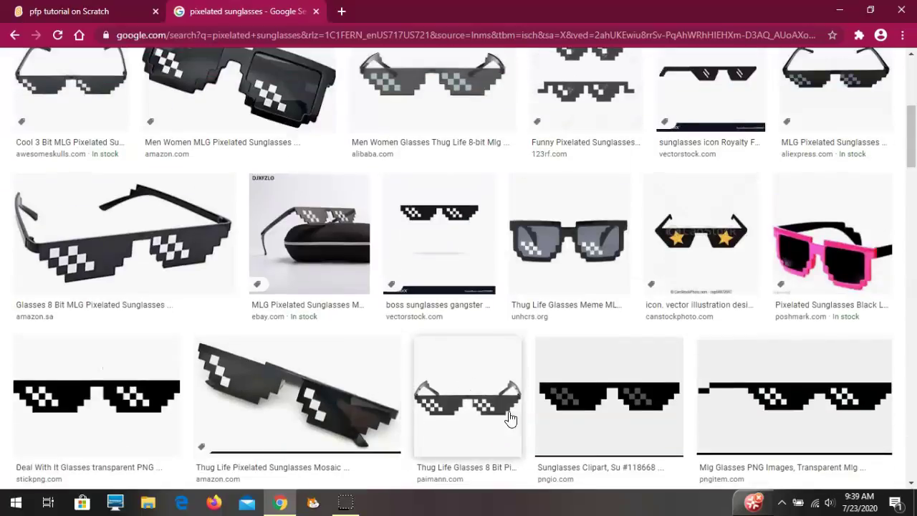
scroll(720, 358, "up", 1)
scroll(824, 323, "down", 1)
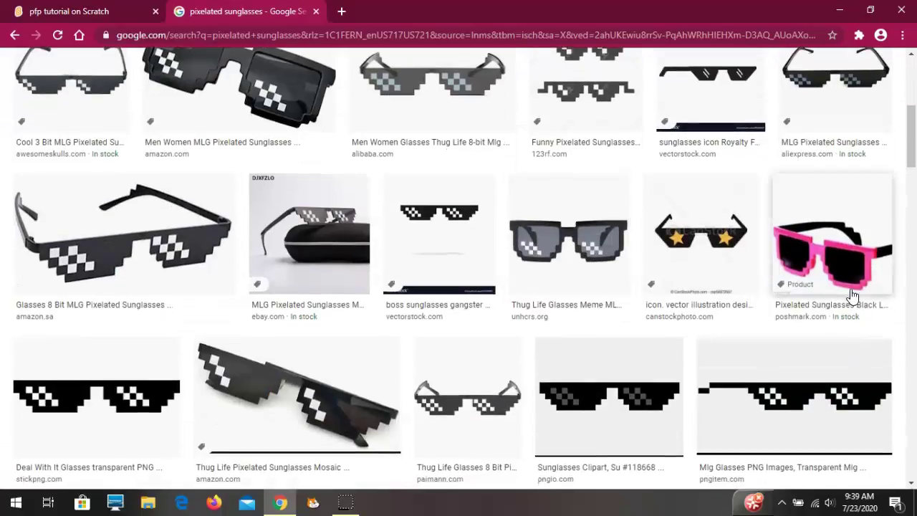
left_click(848, 368)
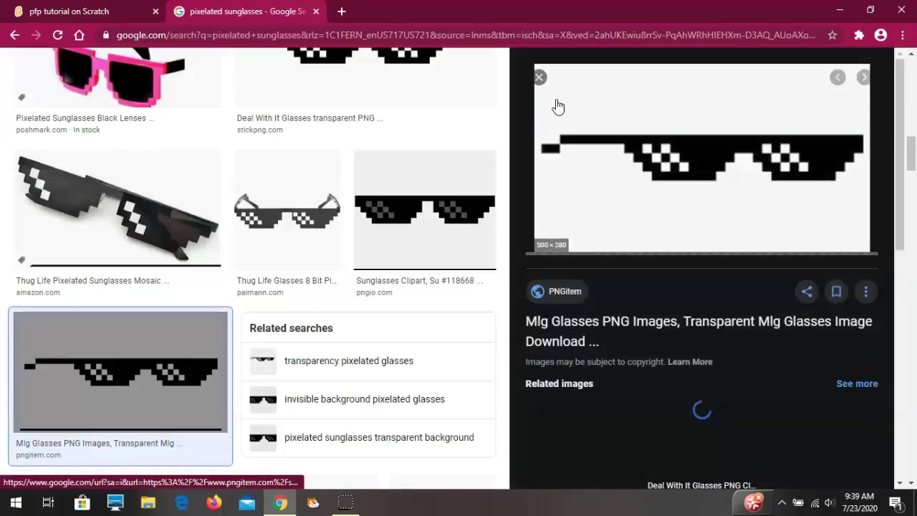
right_click(669, 123)
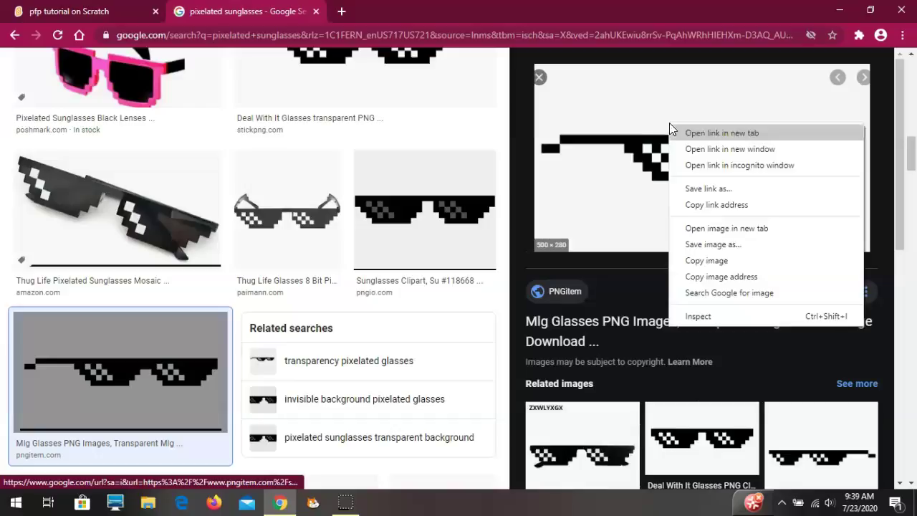
left_click(717, 248)
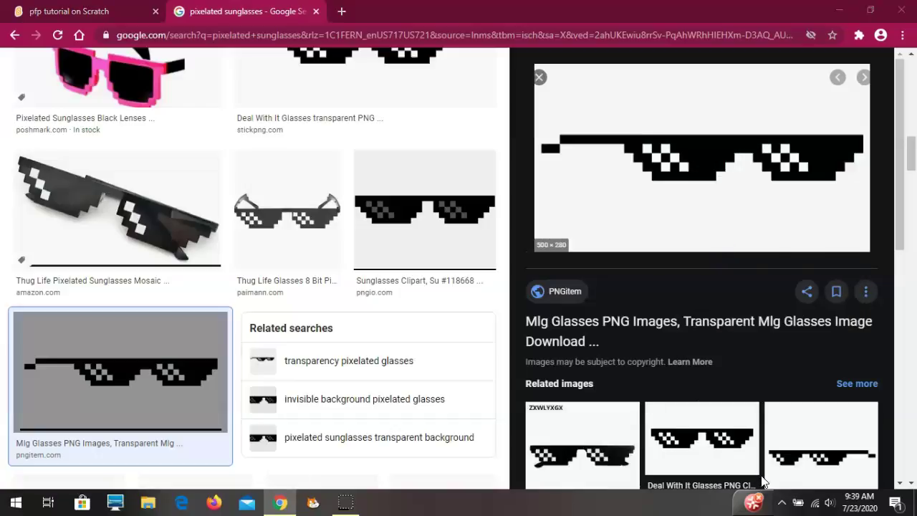
left_click(606, 408)
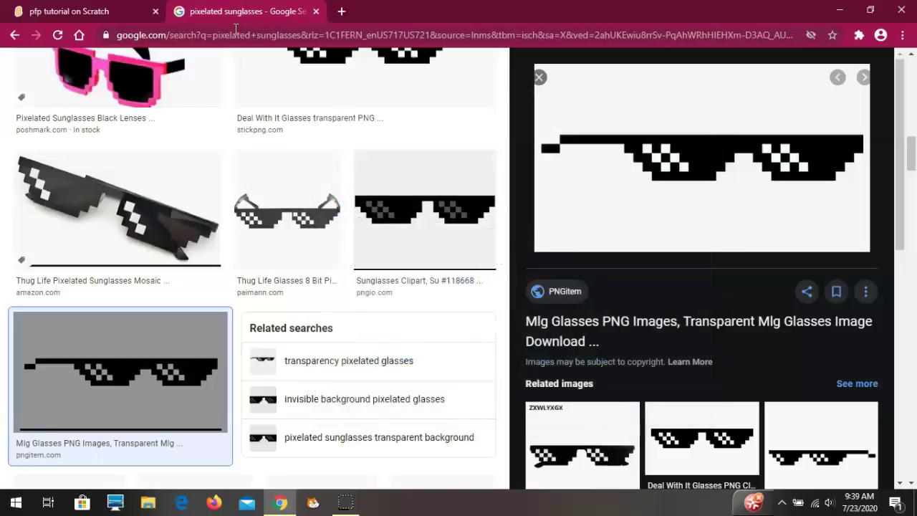
Go to the remove.bg website in the tab with the image search
left_click(257, 47)
key("shift+End")
type("re")
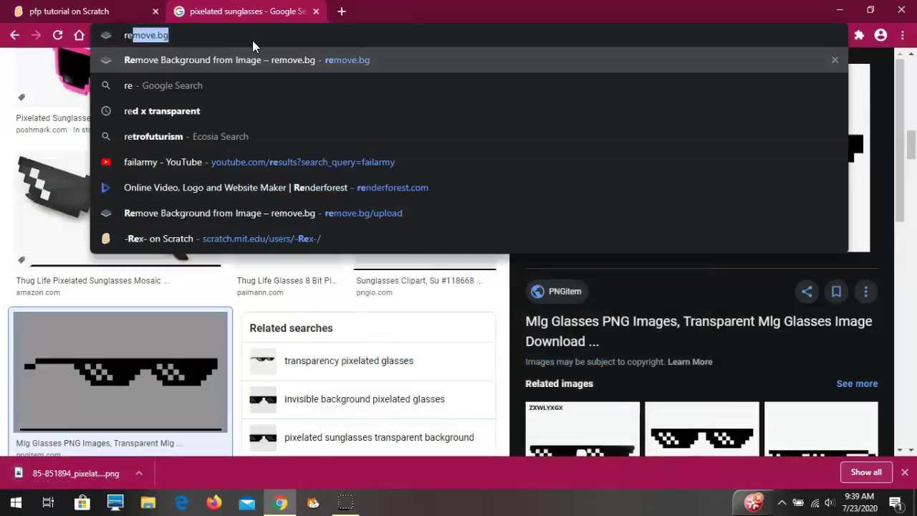
key("Return")
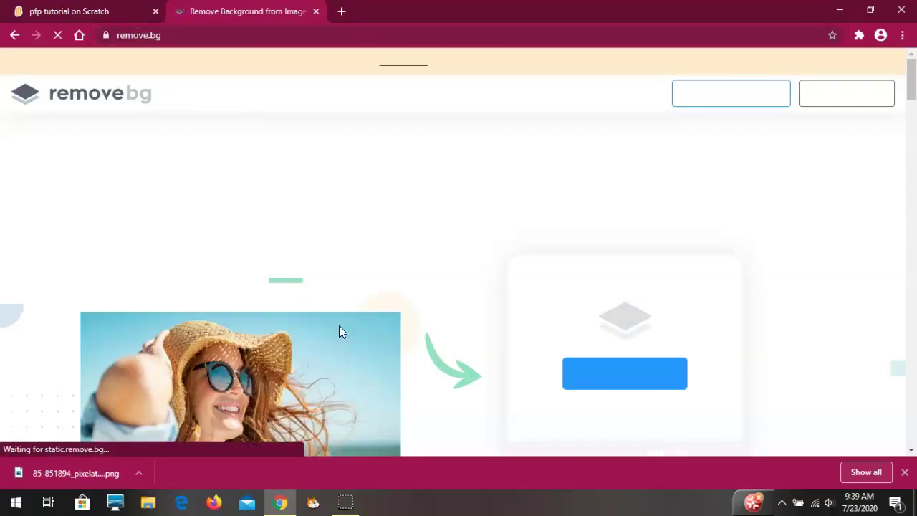
Upload the saved 85-851894_pixelated-sunglasses image from Downloads to have its background removed
scroll(383, 328, "down", 3)
left_click(589, 180)
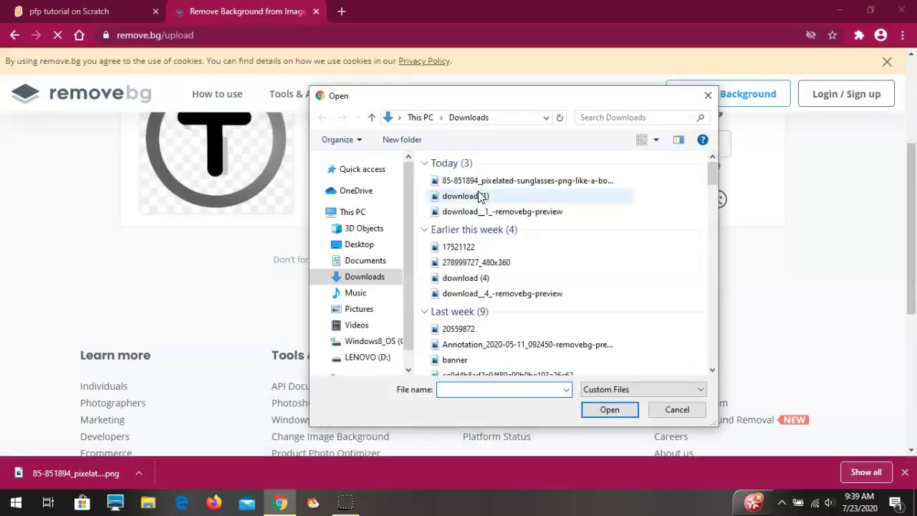
left_click(484, 180)
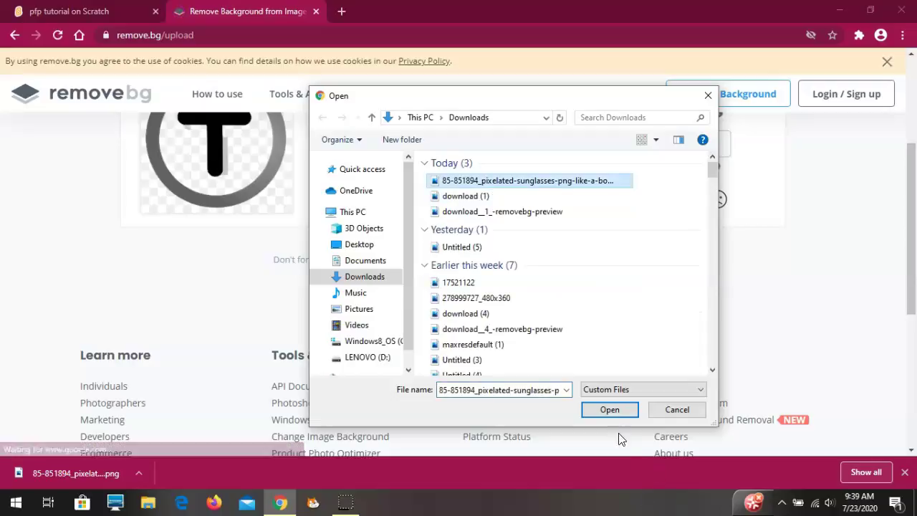
left_click(610, 409)
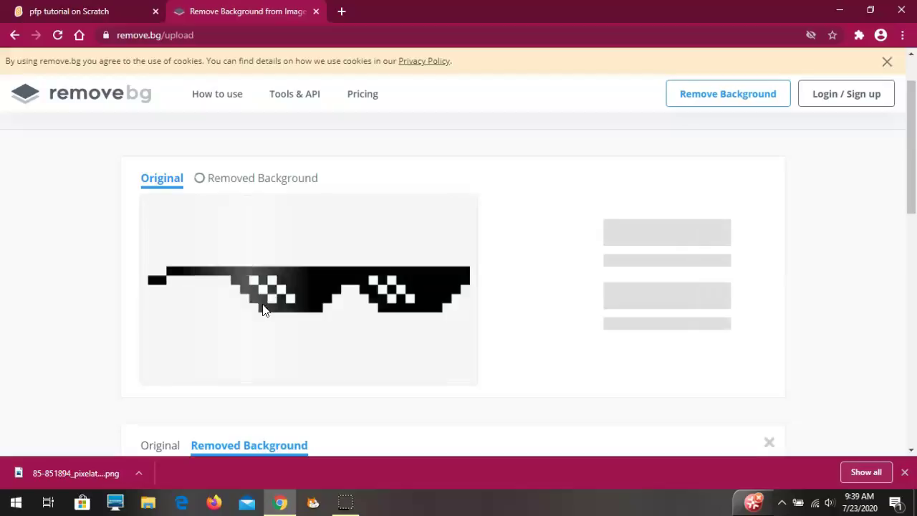
Save the background-free sunglasses image to the computer
right_click(278, 287)
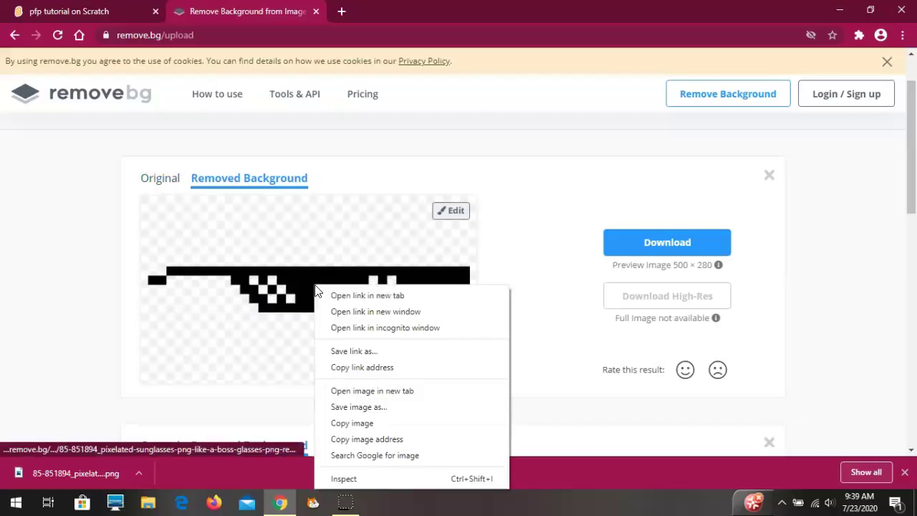
left_click(434, 409)
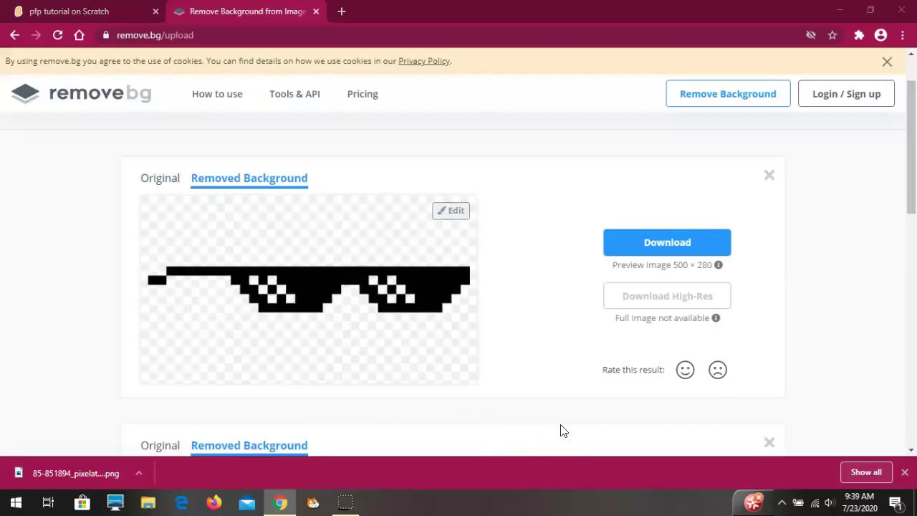
left_click(615, 412)
Switch to the Scratch project and upload the sunglasses file ending in "removebg-preview" as a costume
key("ctrl+shift+Tab")
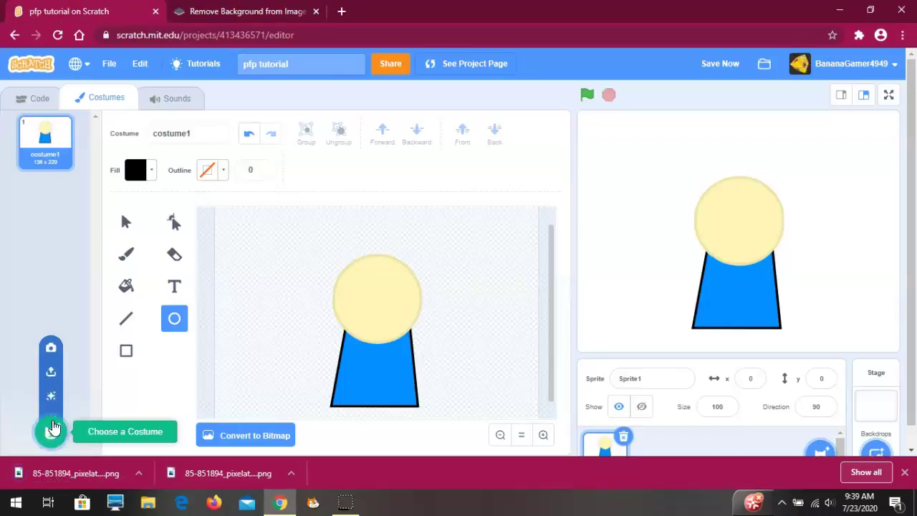
left_click(51, 331)
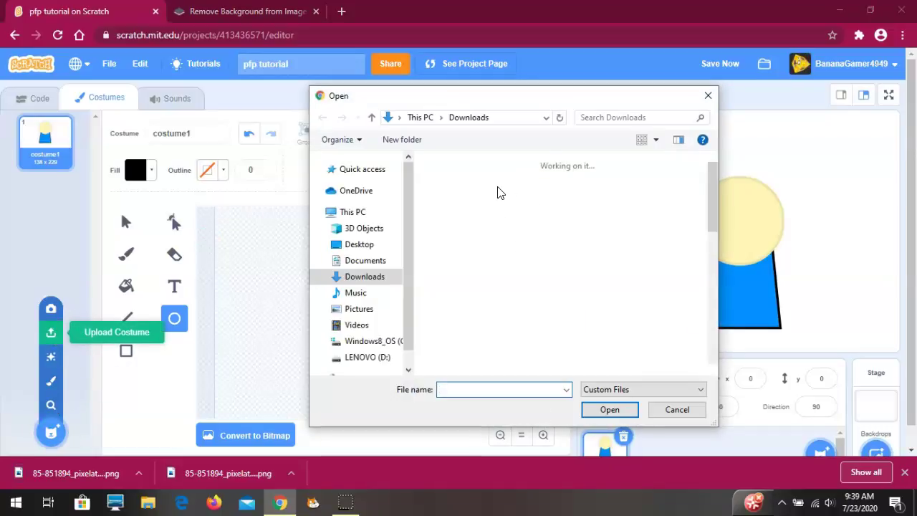
left_click(491, 183)
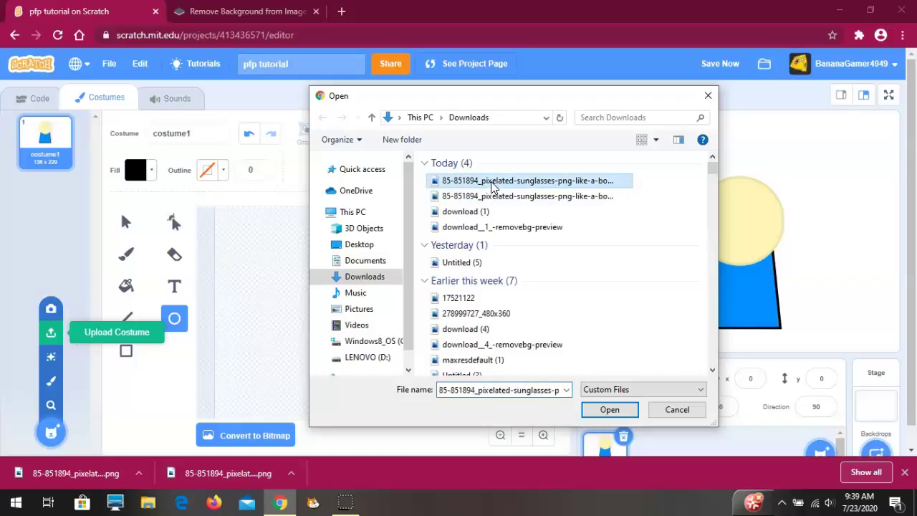
left_click(535, 390)
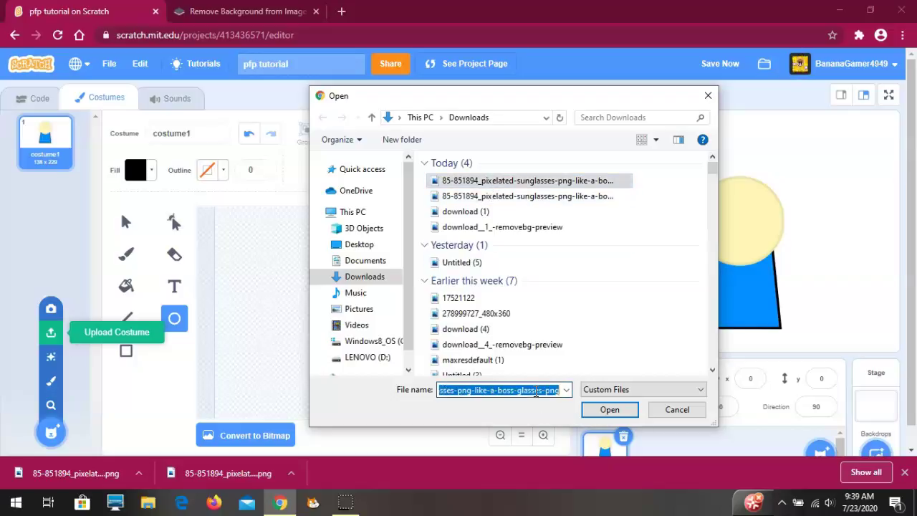
left_click(535, 392)
left_click(533, 196)
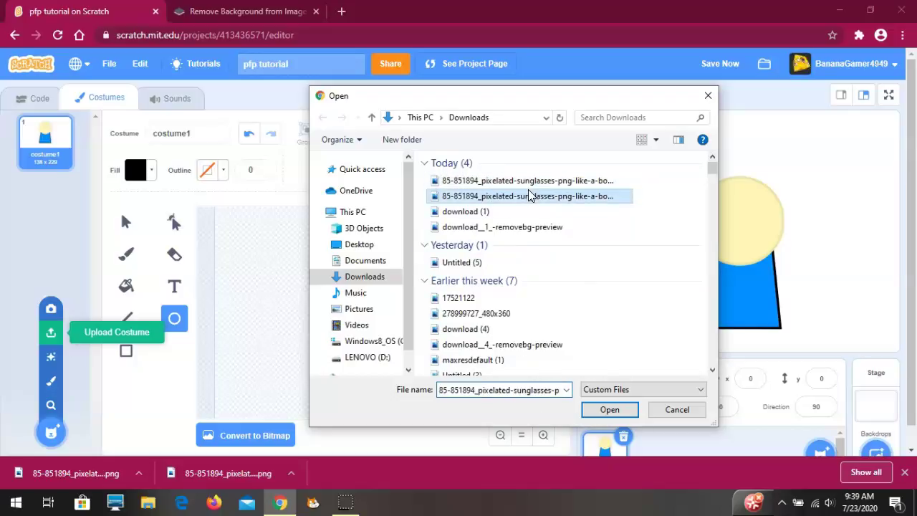
left_click(555, 393)
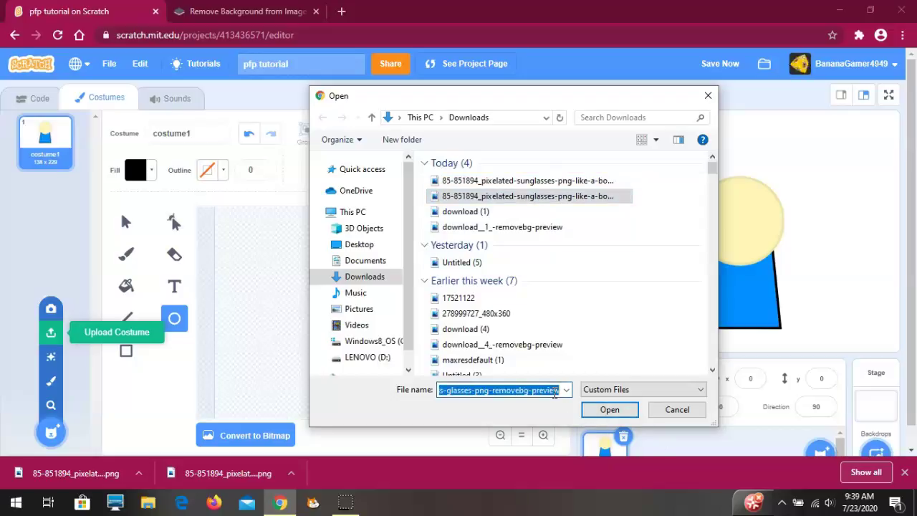
left_click(609, 409)
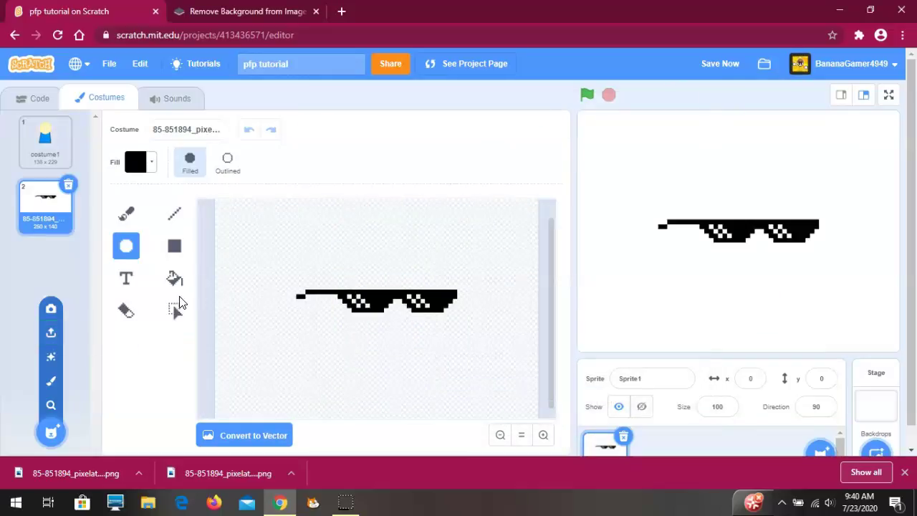
Convert the sunglasses costume to vector and paste a copy of the sunglasses into costume1
left_click(226, 436)
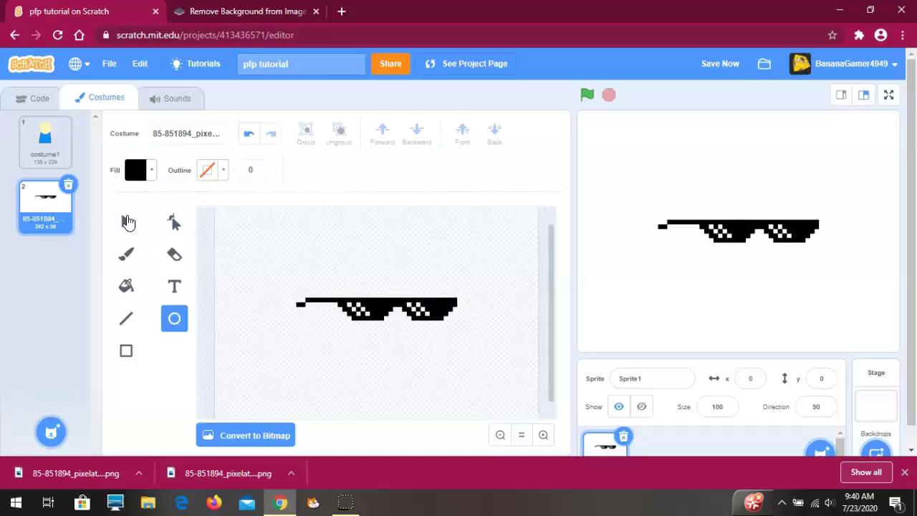
left_click(123, 226)
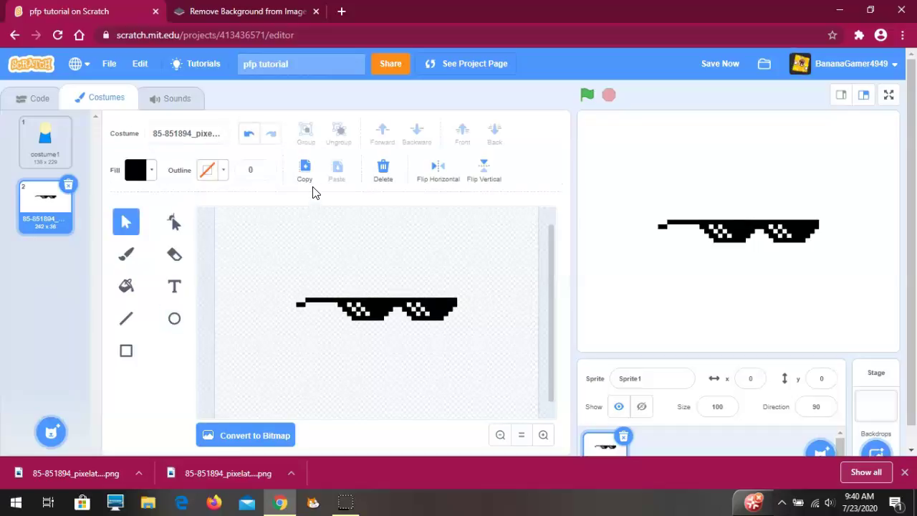
left_click(66, 152)
left_click(338, 174)
Place the sunglasses over the character's face and shrink them to roughly the width of the head
left_click_drag(452, 318, 405, 299)
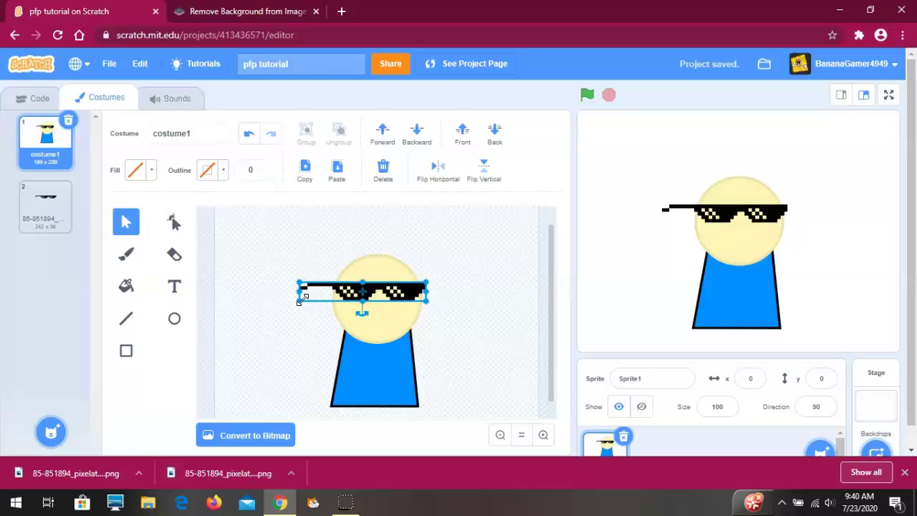
left_click_drag(298, 301, 326, 295)
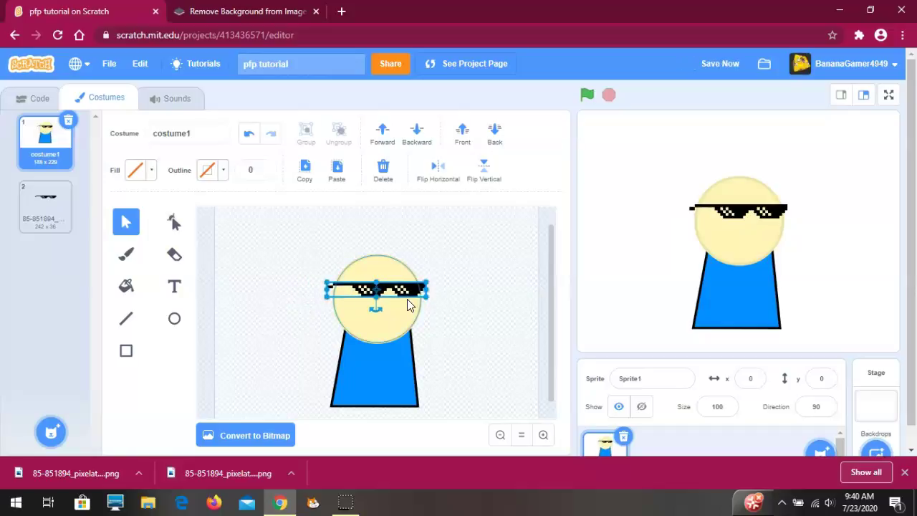
Tilt the head, sunglasses and body together counterclockwise and position the tilted character near the middle of the canvas
left_click_drag(265, 228, 428, 369)
left_click_drag(374, 409, 425, 426)
left_click_drag(369, 358, 368, 358)
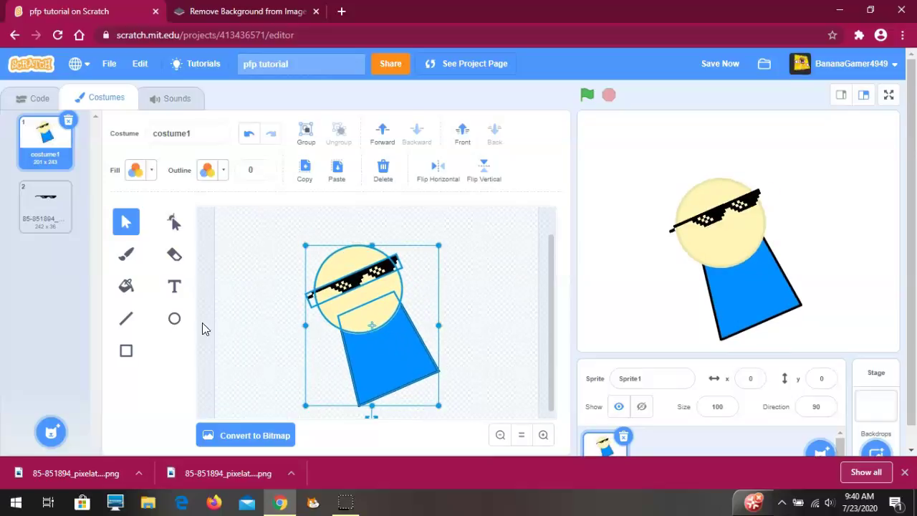
Draw a white, outline-free rectangle over the left lens's upper checks, tilt it to match the sunglasses, and send it behind them
left_click(126, 350)
left_click(149, 171)
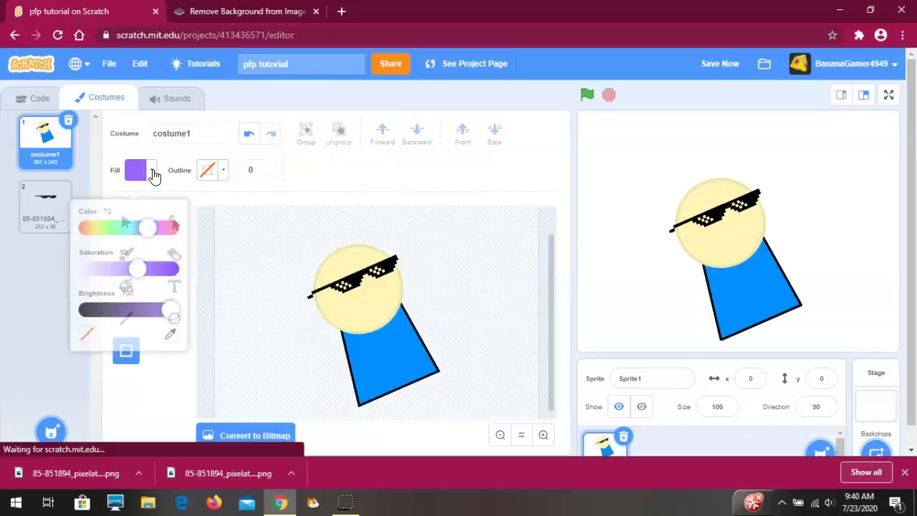
left_click_drag(140, 264, 91, 259)
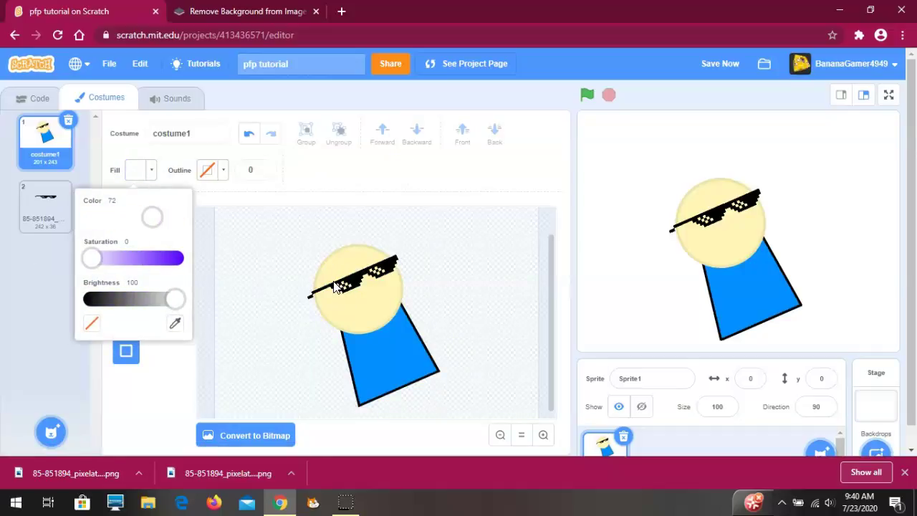
left_click(241, 344)
left_click(542, 435)
left_click(543, 435)
scroll(280, 389, "up", 2)
scroll(351, 409, "down", 2)
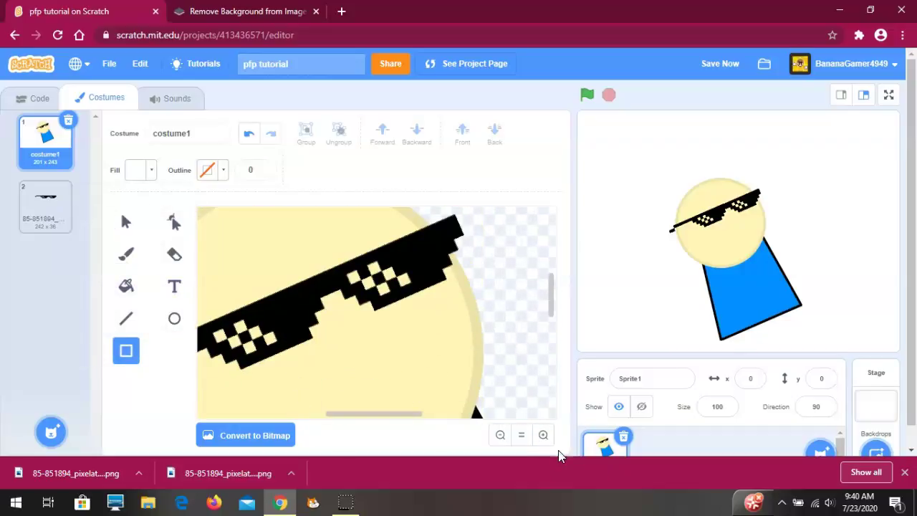
scroll(354, 419, "left", 3)
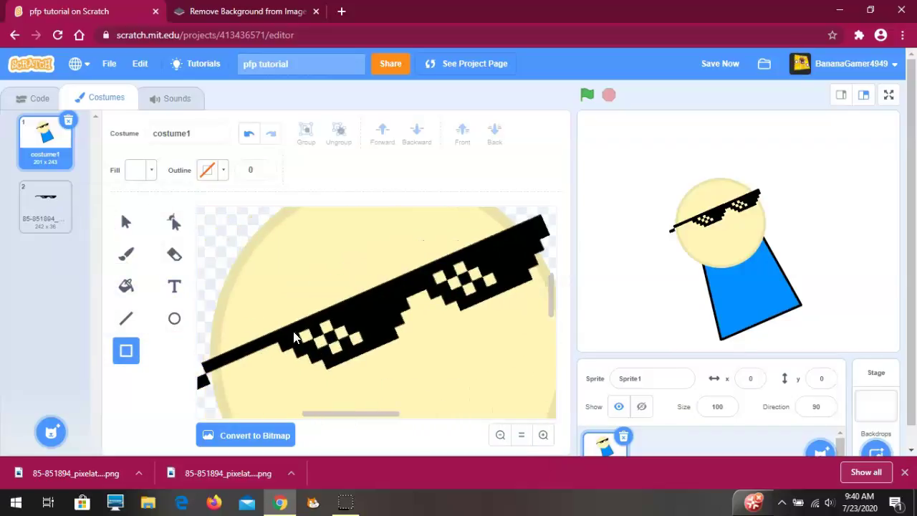
mouse_move(338, 349)
left_mouse_down()
mouse_move(363, 361)
mouse_move(328, 362)
left_mouse_up()
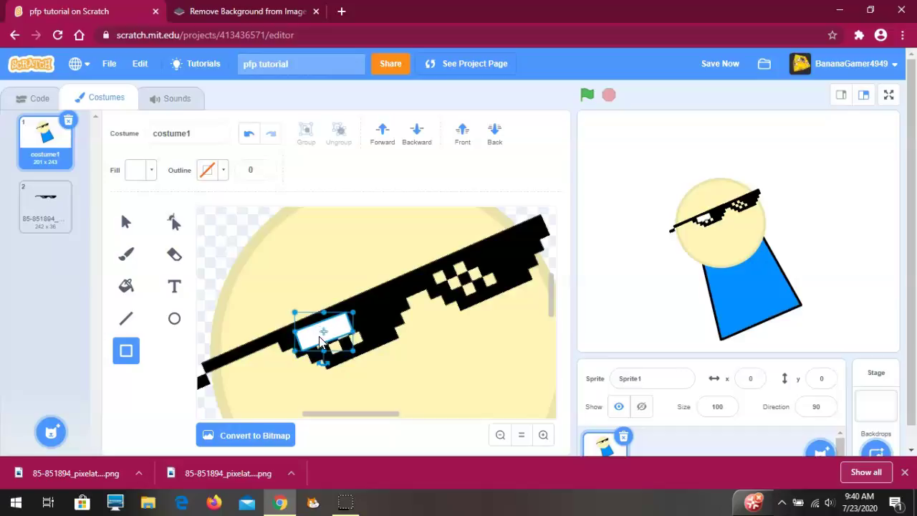
left_click(419, 130)
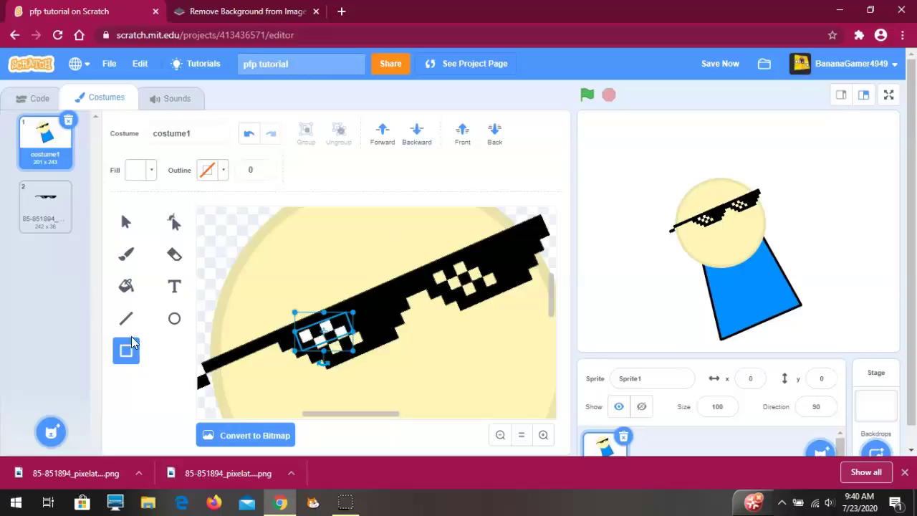
Add a second tilted white rectangle over the left lens's lower checks and send it behind the sunglasses
left_click(176, 322)
left_click(126, 351)
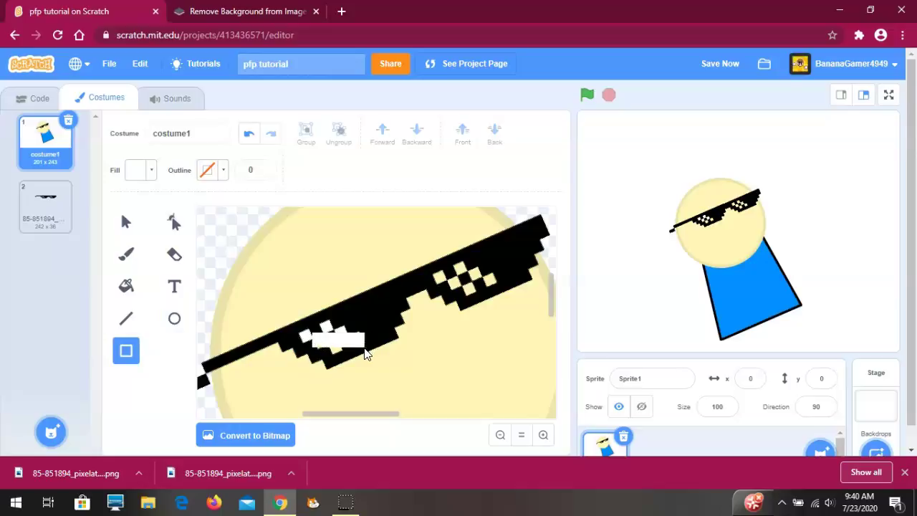
mouse_move(313, 326)
left_mouse_down()
mouse_move(348, 348)
mouse_move(364, 345)
mouse_move(345, 358)
mouse_move(344, 343)
left_mouse_up()
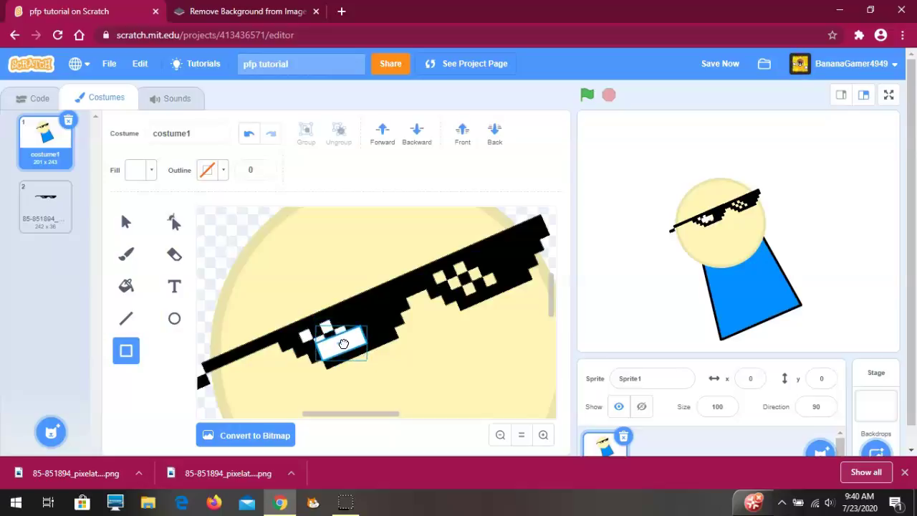
left_click(413, 136)
left_click(174, 285)
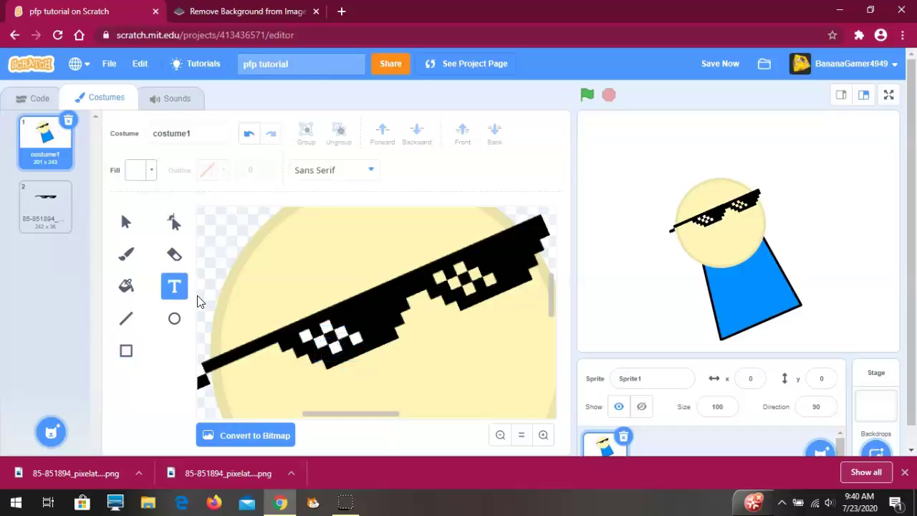
Back the right lens's checks with tilted white rectangles placed behind the sunglasses so all its gaps are filled white
left_click(126, 221)
left_click(459, 272)
left_click(126, 350)
left_click(459, 273)
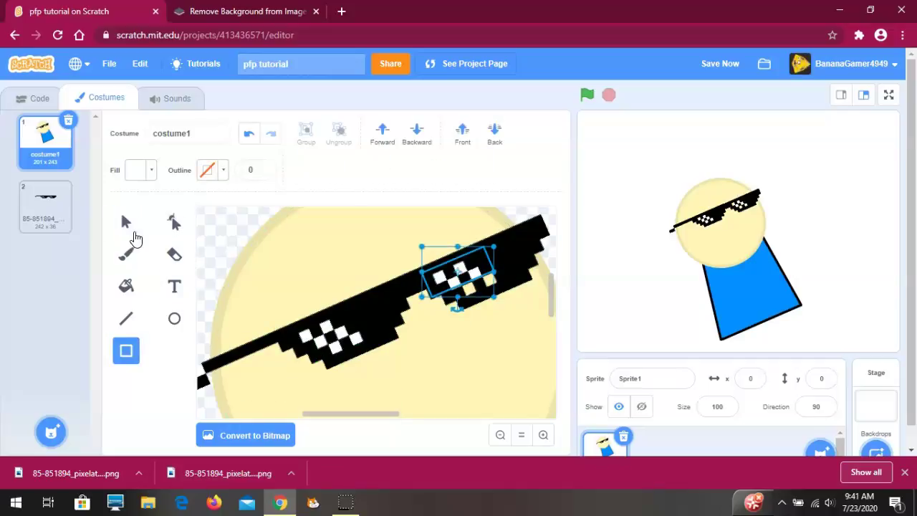
left_click(126, 221)
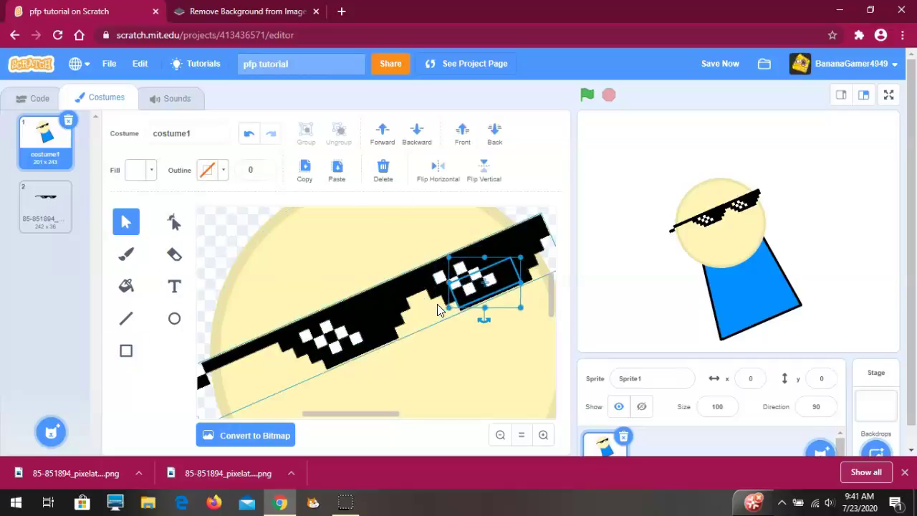
left_click(179, 288)
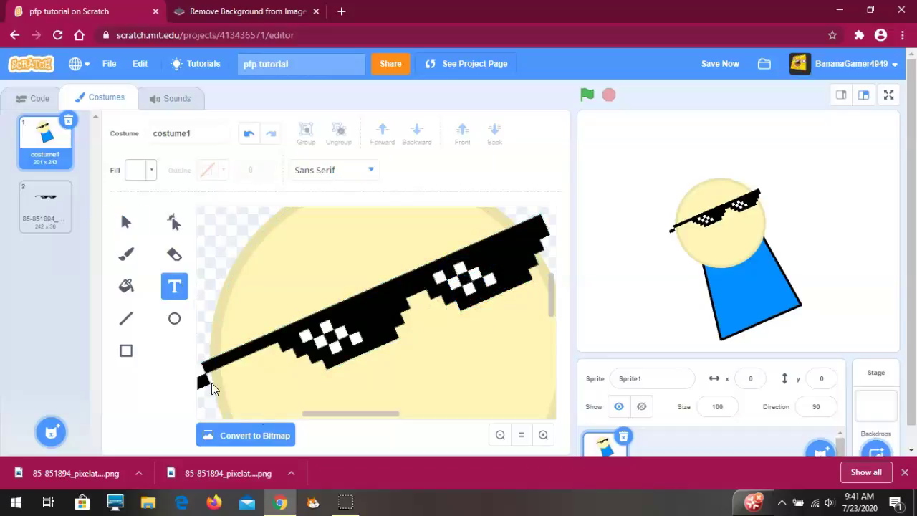
Draw a solid black circle without outline as the mouth, on the face below the right lens
scroll(459, 339, "down", 5)
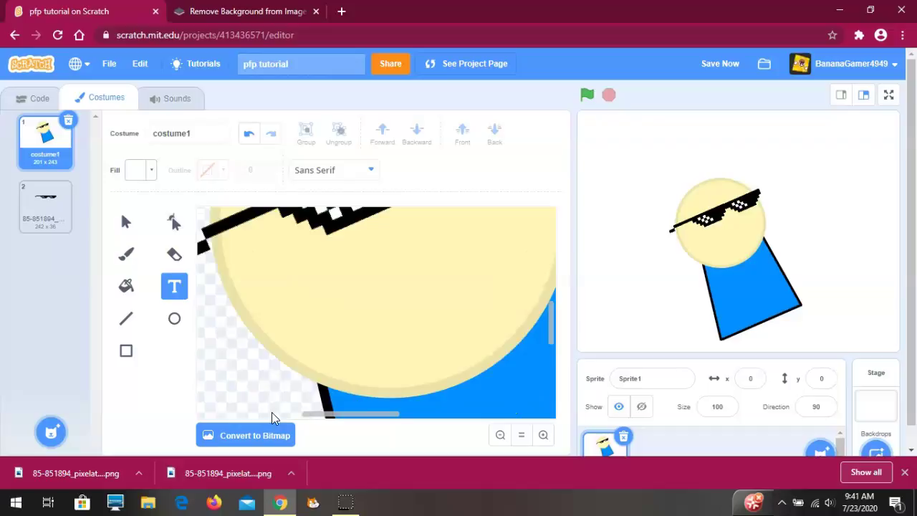
scroll(213, 340, "up", 3)
left_click(174, 319)
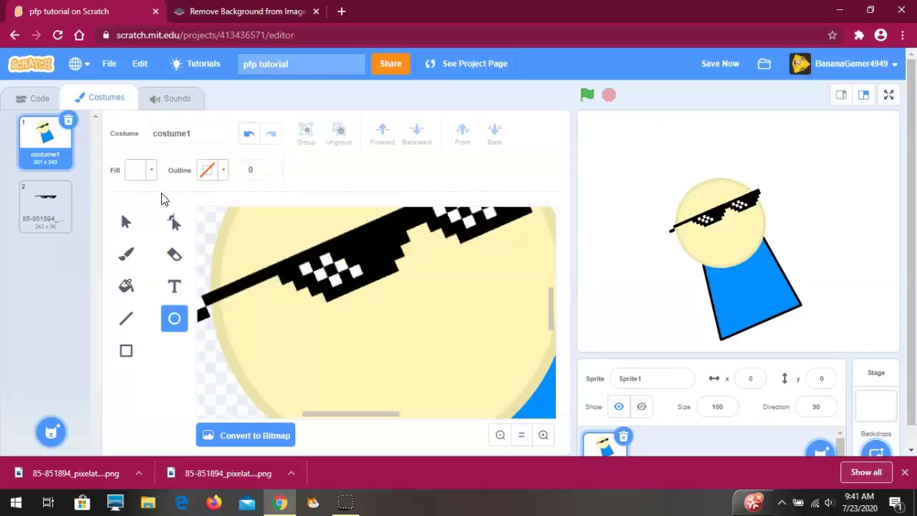
left_click(141, 170)
left_click_drag(176, 299, 91, 299)
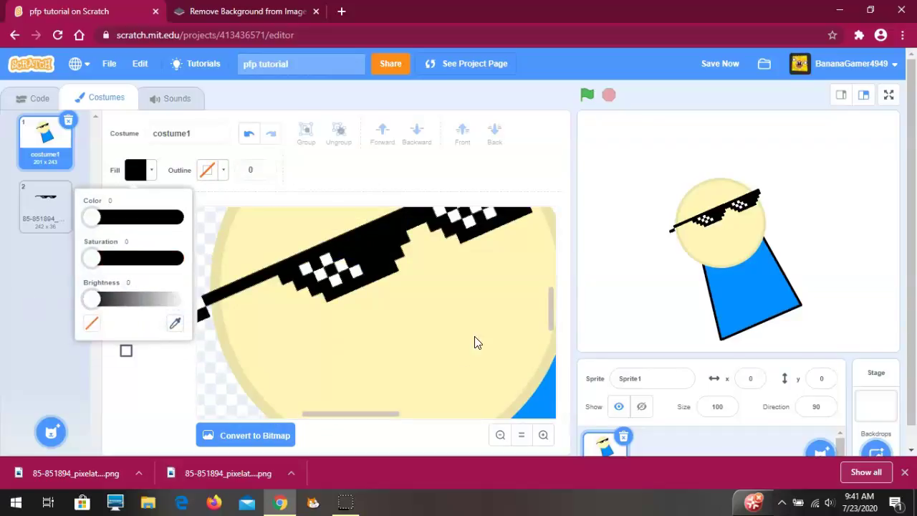
left_click_drag(425, 314, 474, 324)
scroll(430, 322, "up", 3)
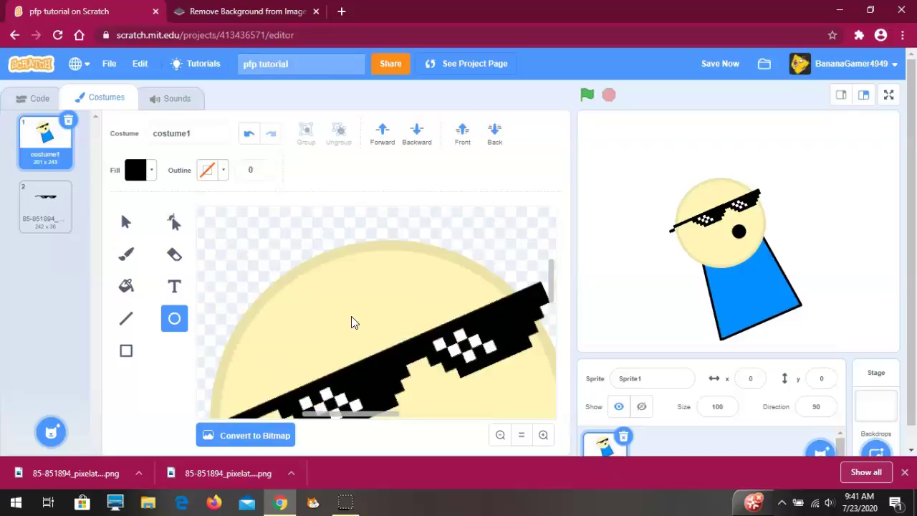
Dismiss the browser's downloads bar and open the Backpack in the pfp tutorial project
scroll(352, 322, "down", 1)
scroll(506, 436, "down", 1)
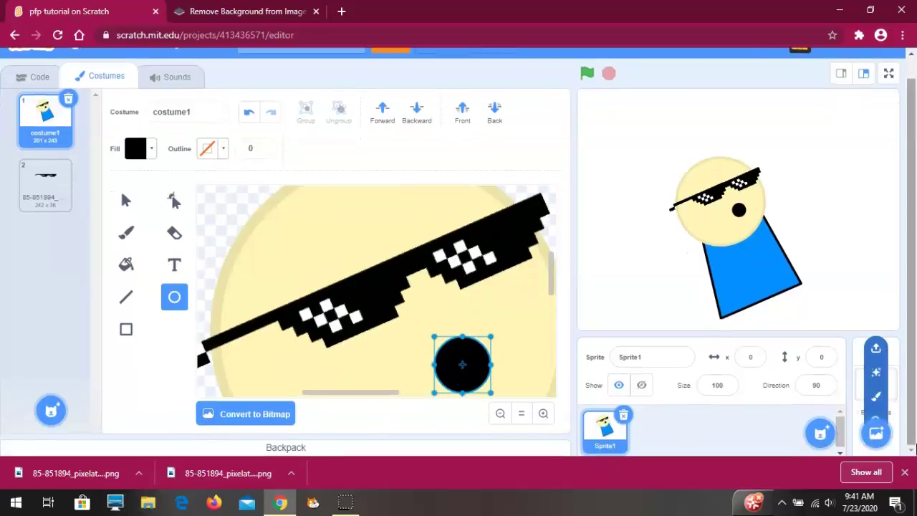
left_click(904, 471)
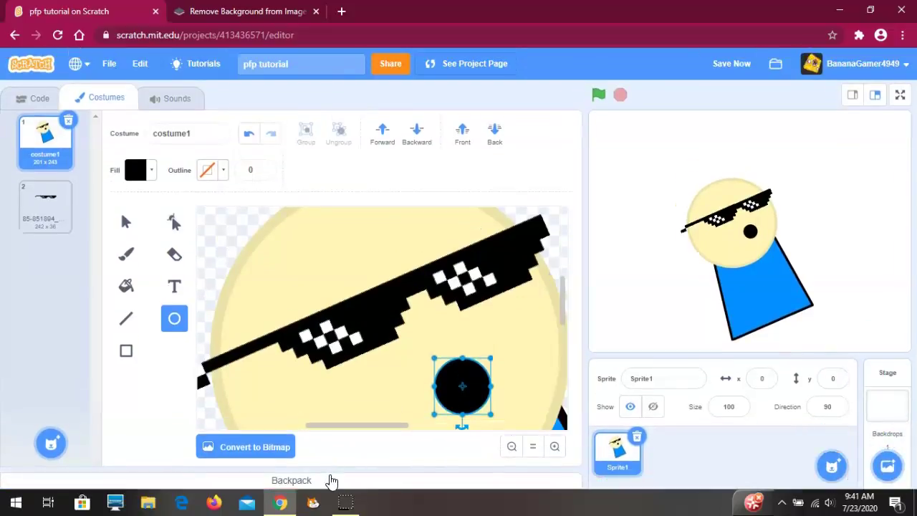
left_click(329, 478)
left_click_drag(358, 463, 476, 512)
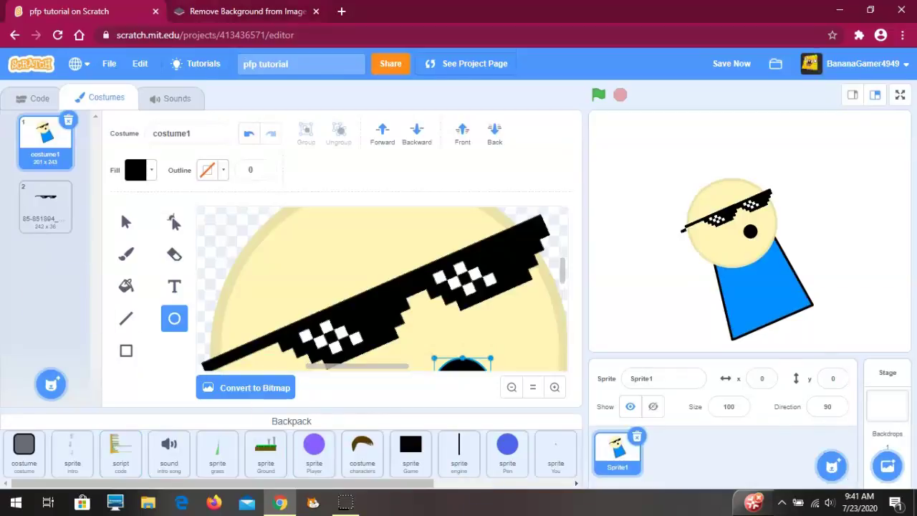
left_click(248, 11)
left_click(280, 34)
type("v")
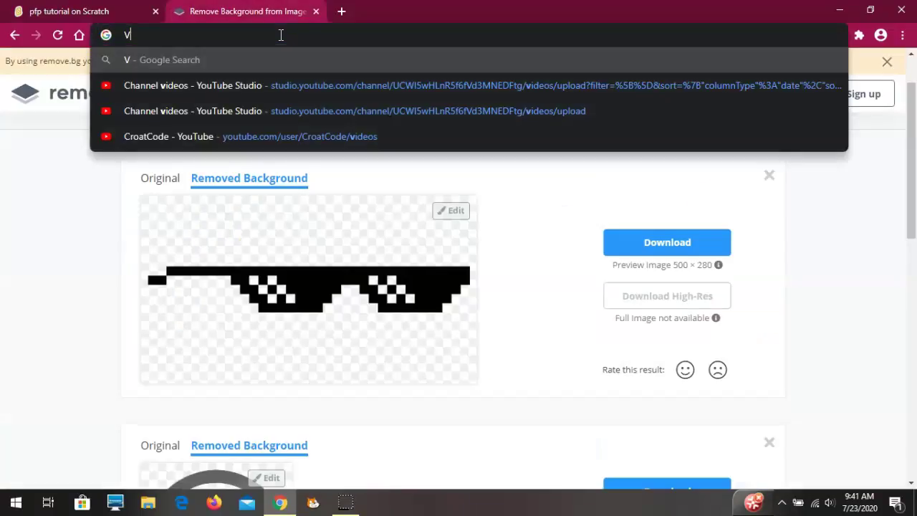
key("BackSpace")
type("https://scratch.mit.edu/projects/402085608/")
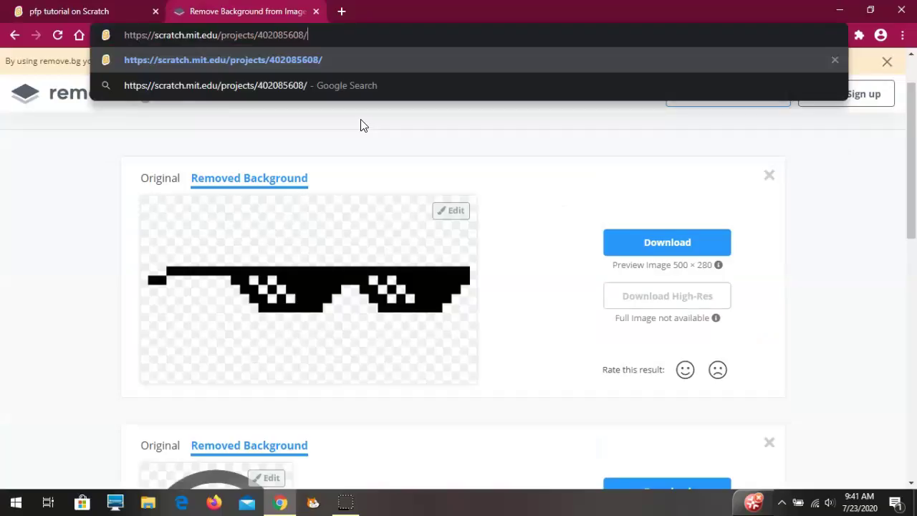
key("Return")
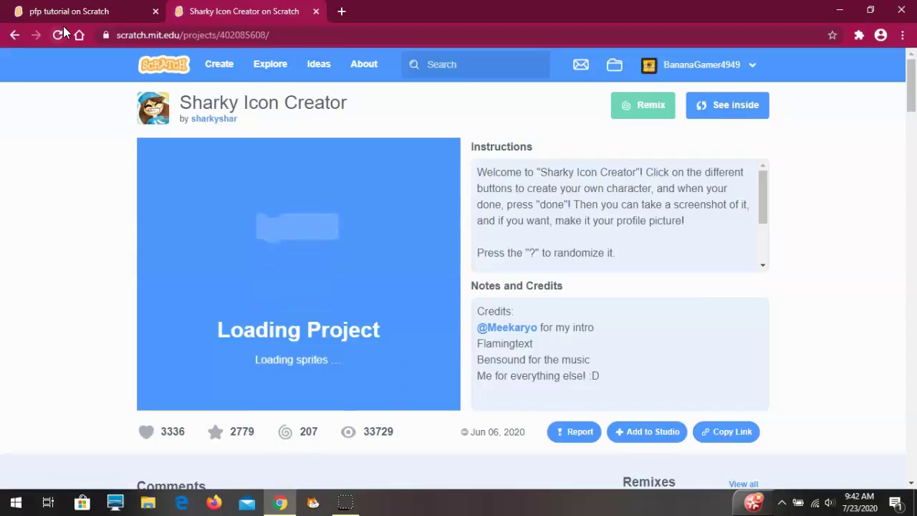
Look inside the Sharky Icon Creator project, find the "front hair" sprite and view its costumes
left_click(738, 106)
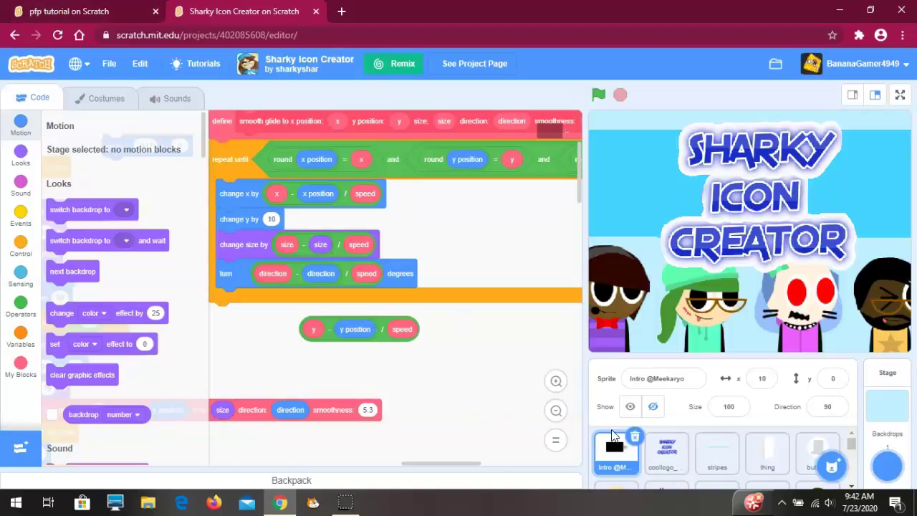
scroll(716, 465, "down", 3)
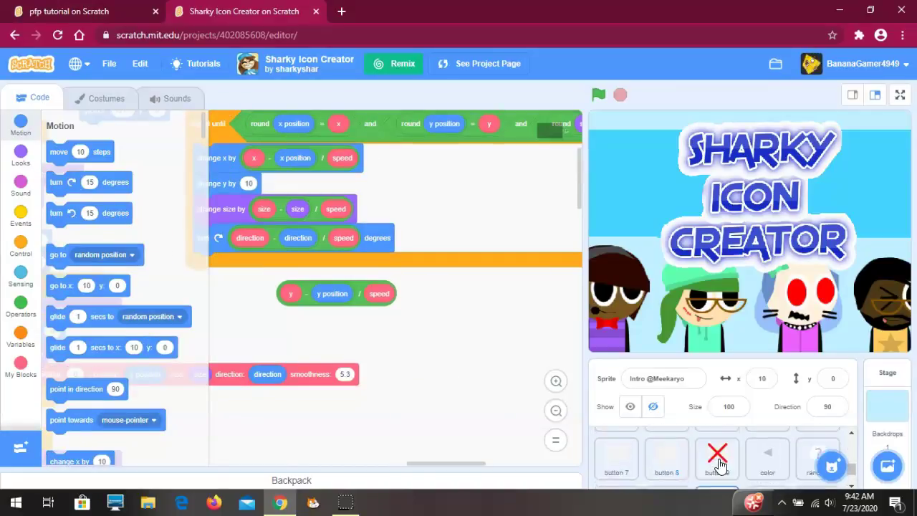
scroll(617, 450, "down", 3)
scroll(620, 450, "up", 3)
scroll(650, 467, "up", 5)
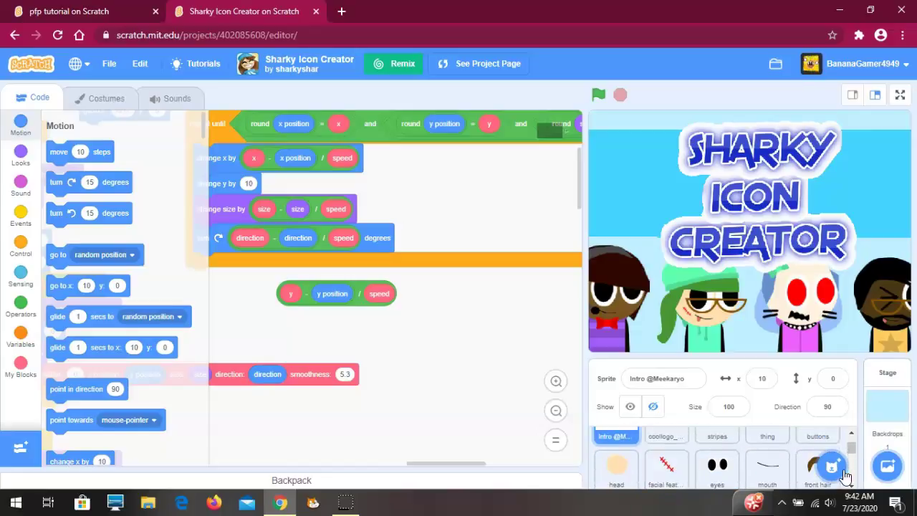
left_click(813, 475)
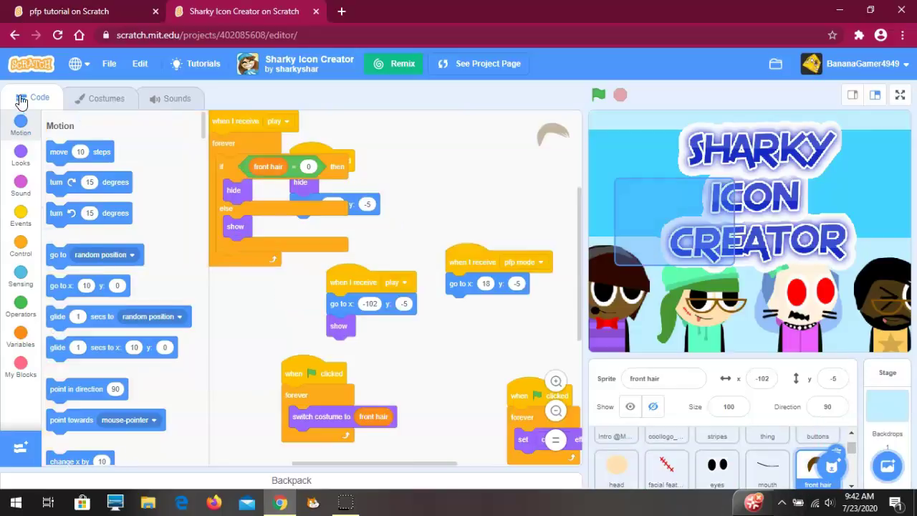
left_click(102, 105)
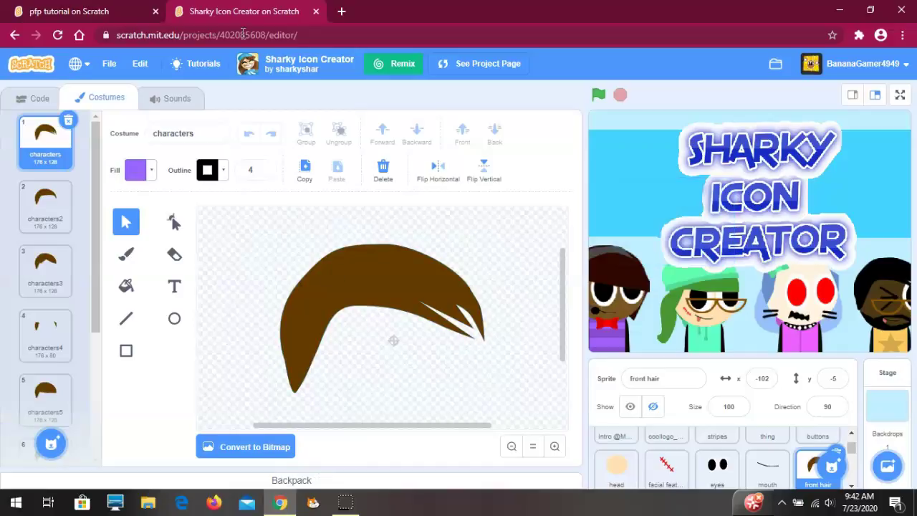
Return to the pfp tutorial project, add the "characters" hair costume from the Backpack to Sprite1, and close the Backpack
left_click(379, 483)
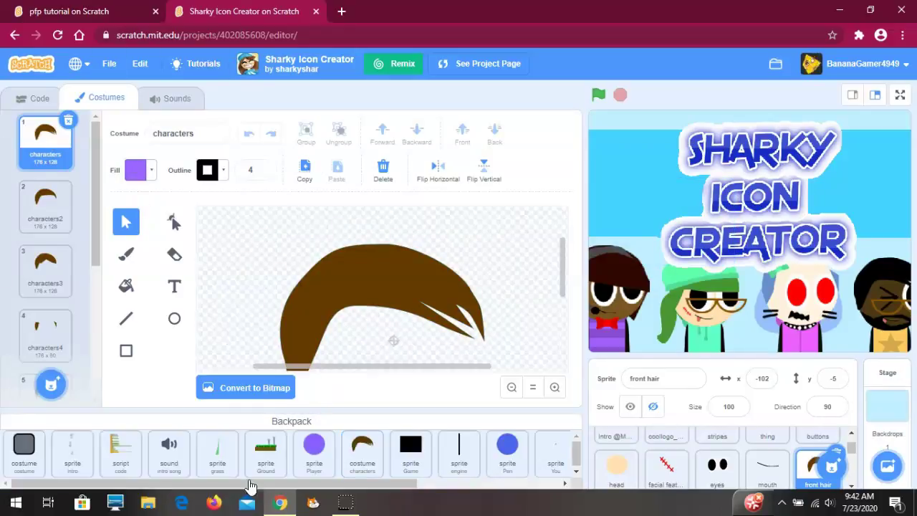
key("ctrl+Tab")
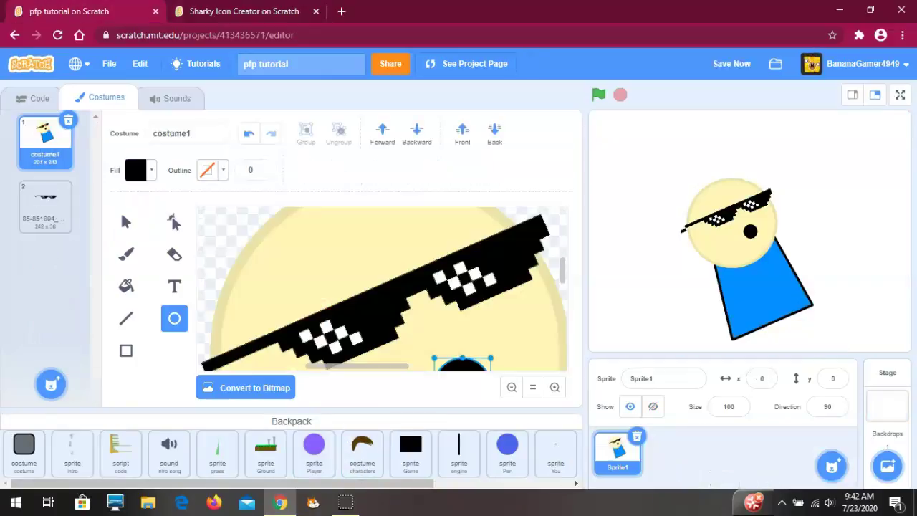
left_click_drag(362, 452, 71, 250)
left_click(179, 425)
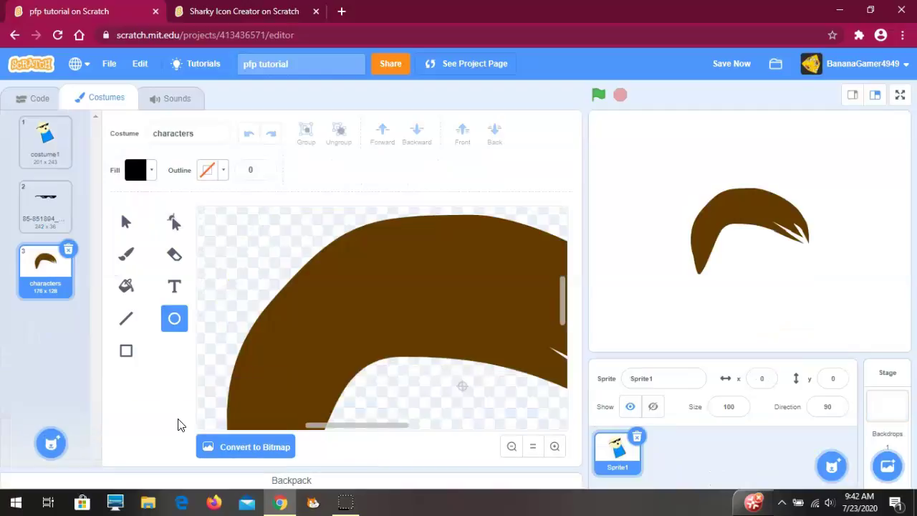
Copy the brown hair from the "characters" costume and paste it into costume1
left_click(126, 222)
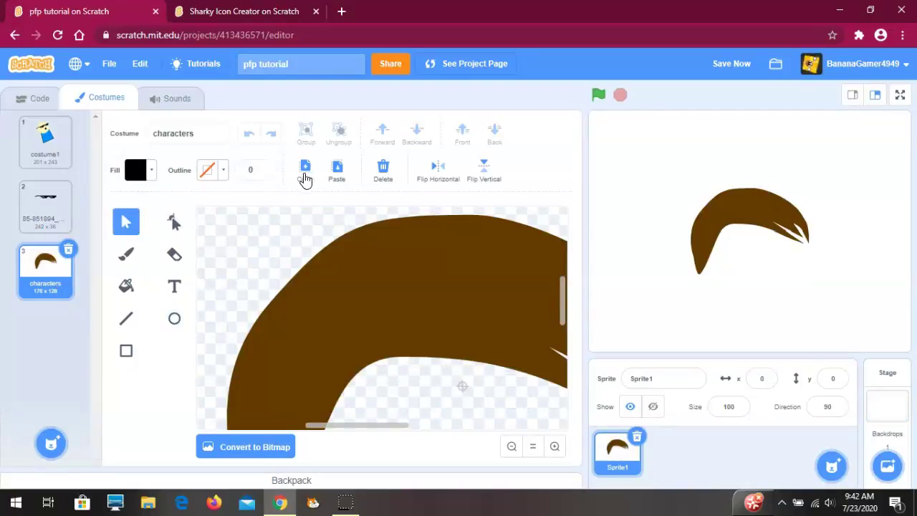
left_click(45, 140)
left_click(336, 172)
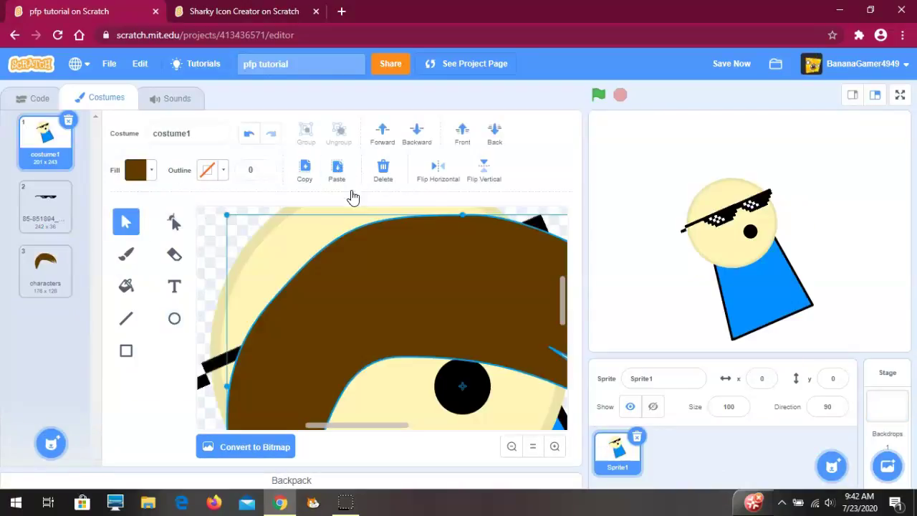
Fit the brown hair to the top of the tilted head, with the sunglasses layered in front of it
left_click(511, 446)
left_click_drag(440, 363, 400, 340)
left_click(463, 133)
left_click(406, 303)
key("t")
left_click(129, 222)
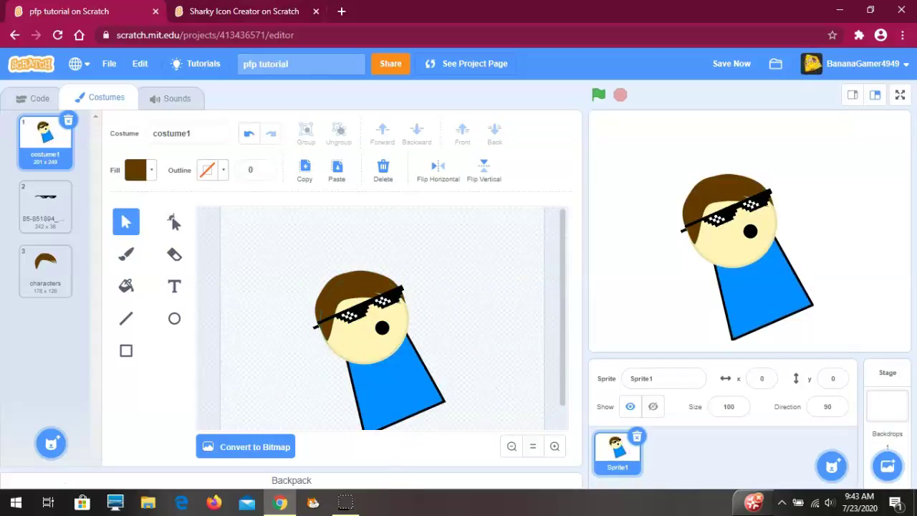
Switch to the Sharky Icon Creator project and open the costumes of the "pfp backround" sprite
key("ctrl+Tab")
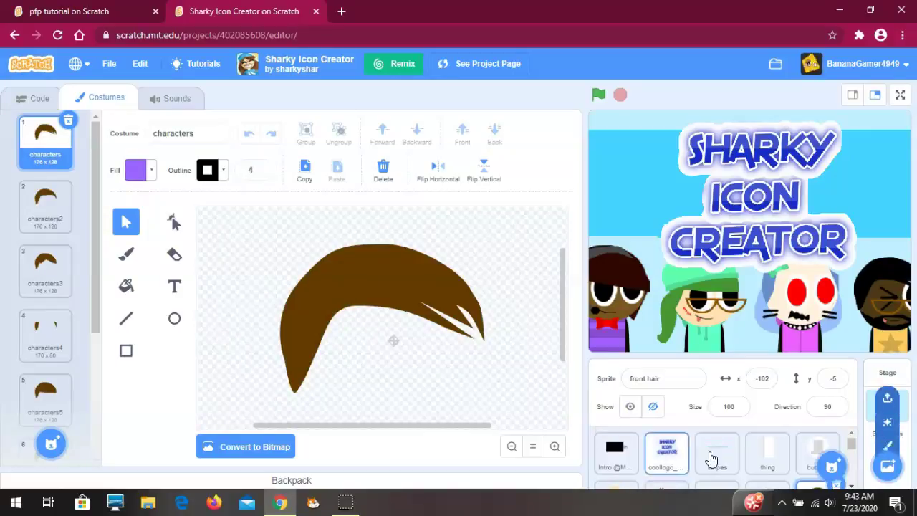
scroll(711, 459, "down", 5)
left_click(665, 461)
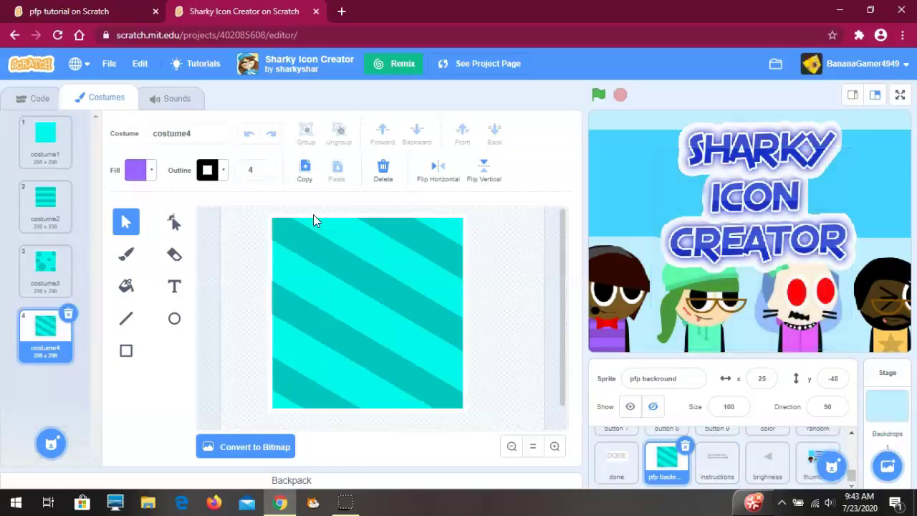
Store the teal diagonal-striped costume4 of the "pfp backround" sprite in the Backpack and close the Backpack
left_click(383, 485)
left_click_drag(45, 327, 368, 434)
left_click(370, 423)
Return to the pfp tutorial project, add the striped costume4 from the Backpack to Sprite1, and close the Backpack
key("ctrl+Page_Up")
left_click(129, 474)
left_click_drag(16, 459, 28, 344)
left_click(137, 424)
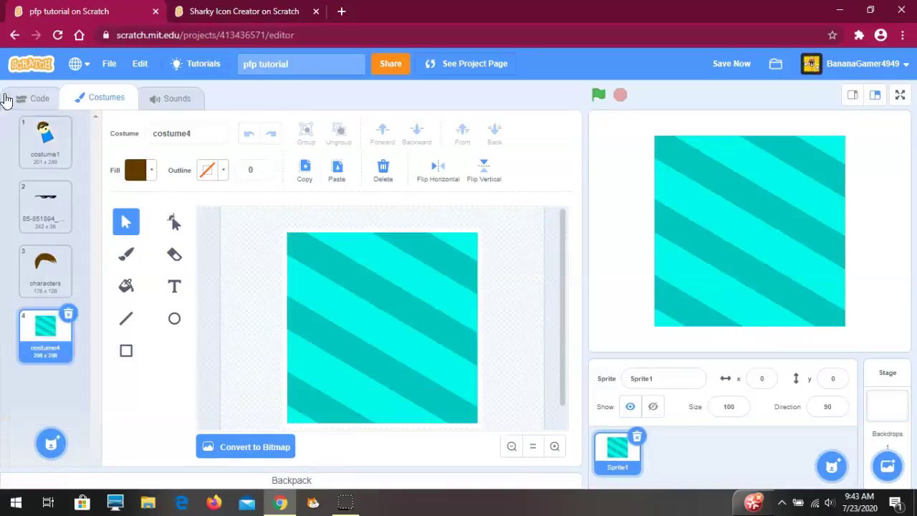
Paste the teal striped background into costume1 and position it behind the character
left_click(31, 138)
left_click(337, 170)
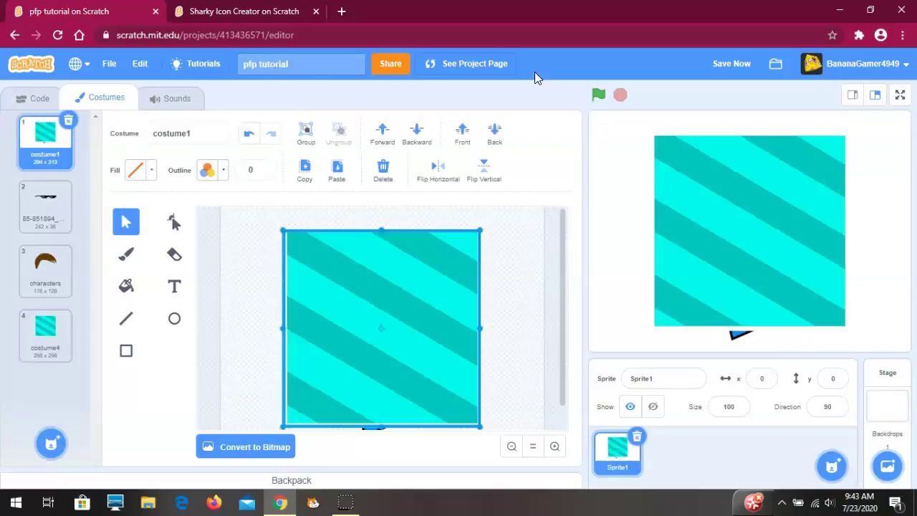
left_click(494, 133)
scroll(416, 289, "down", 1)
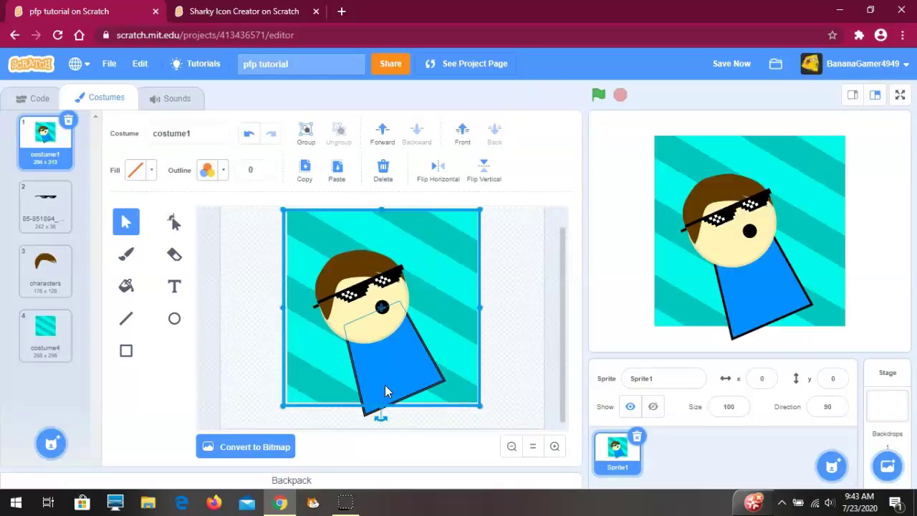
left_click_drag(468, 332, 468, 304)
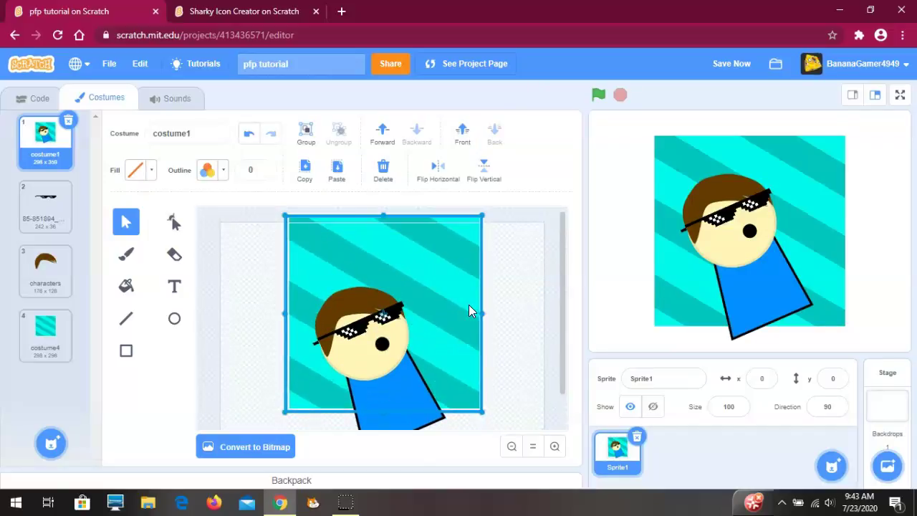
left_click_drag(451, 268, 442, 308)
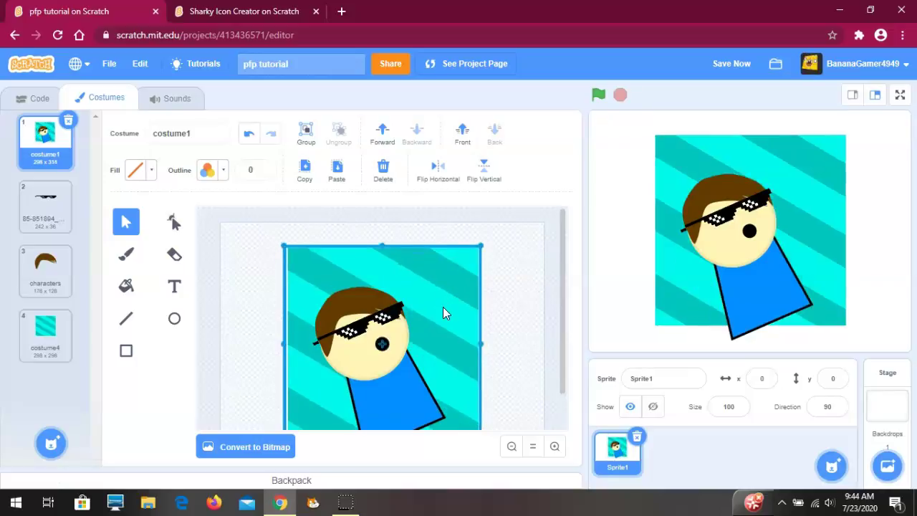
Enlarge and reposition the blue body in costume1 so it stays under the head and extends past the background's lower edge
left_click(394, 380)
left_click_drag(441, 420, 463, 440)
left_click(398, 380)
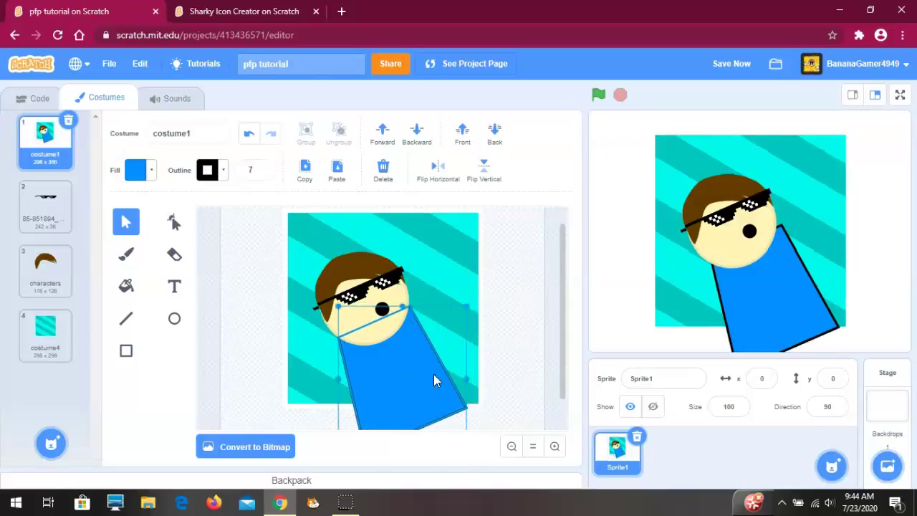
left_click_drag(467, 380, 462, 380)
left_click_drag(389, 378, 393, 377)
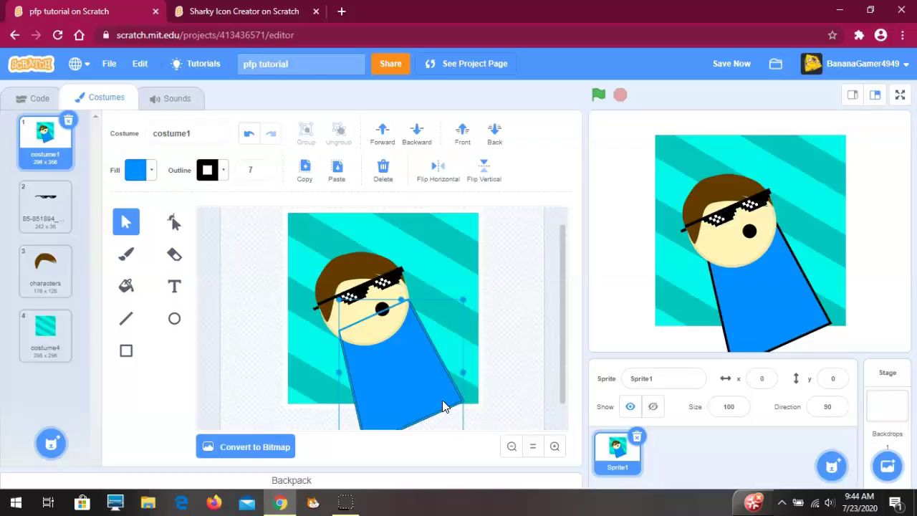
scroll(462, 403, "down", 1)
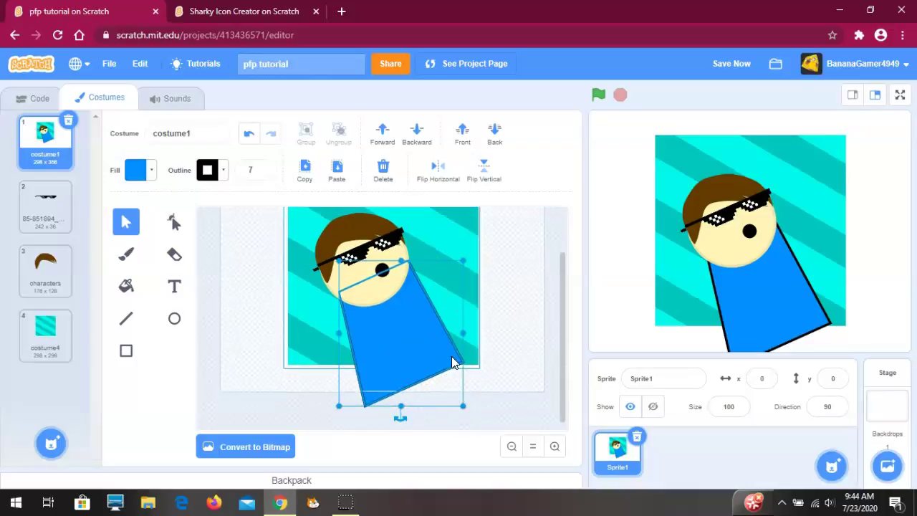
left_click_drag(399, 404, 399, 417)
Convert the Stage's backdrop1 to bitmap, fill it with black at brightness 0, and convert it back to vector
left_click(175, 291)
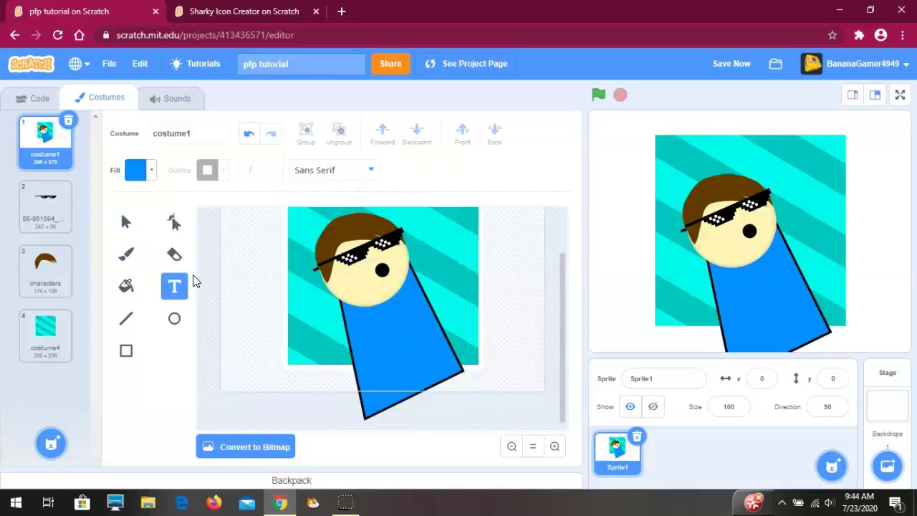
left_click(888, 378)
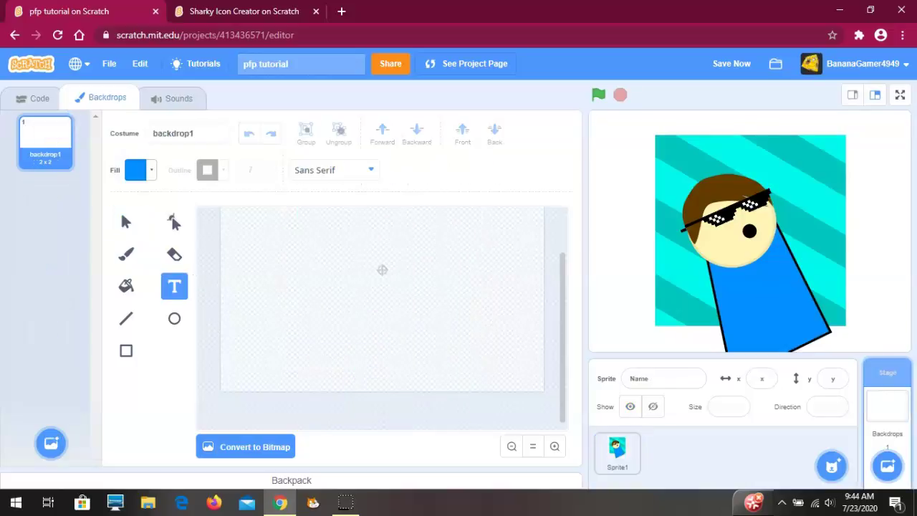
left_click(256, 440)
left_click(181, 290)
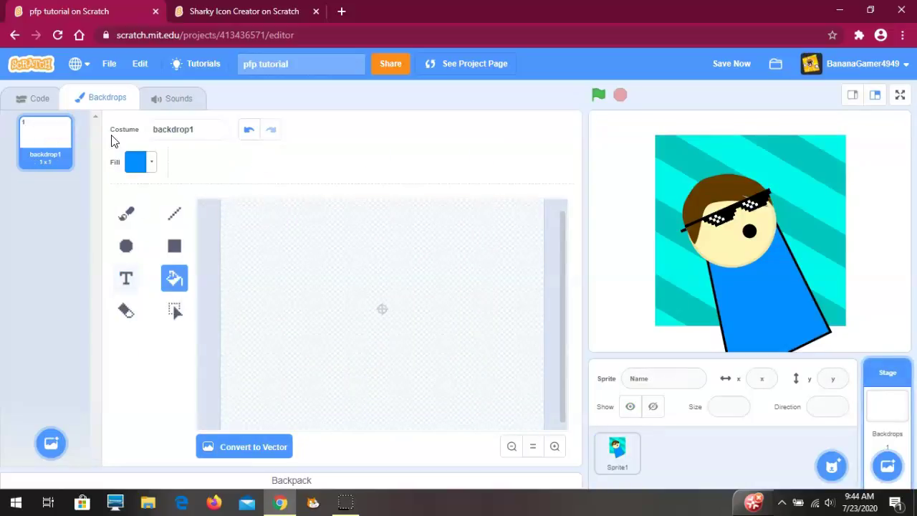
left_click(147, 164)
left_click_drag(174, 316, 91, 316)
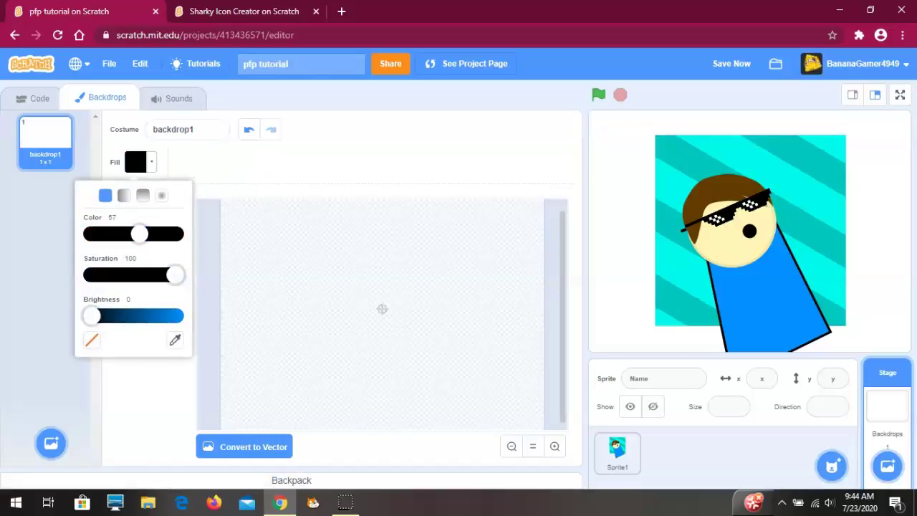
left_click(300, 416)
left_click(250, 447)
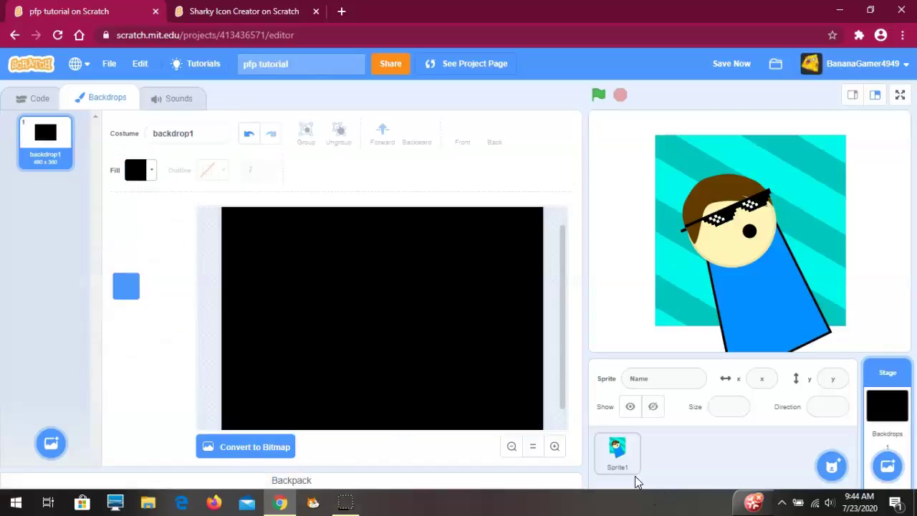
Capture the square character picture on Sprite1's stage as a rectangular screen snip, save the image, and close Snip & Sketch
left_click(616, 448)
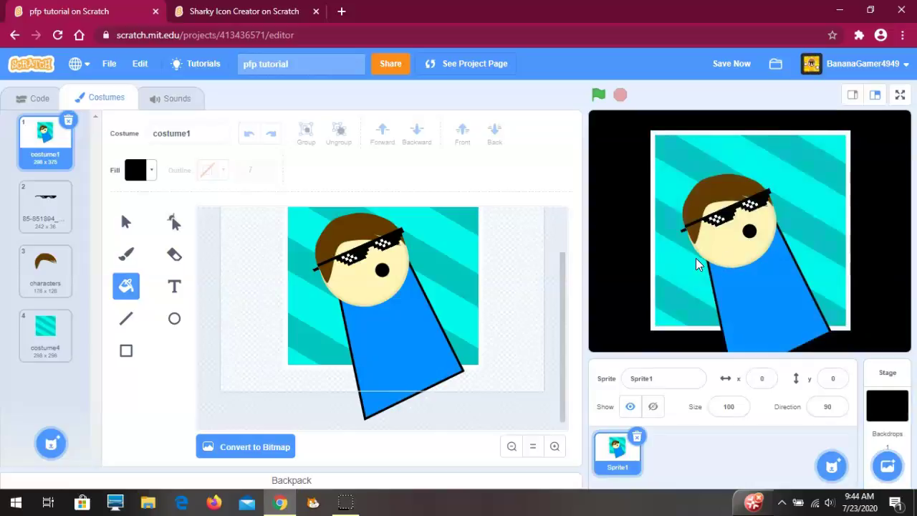
key("super+shift+s")
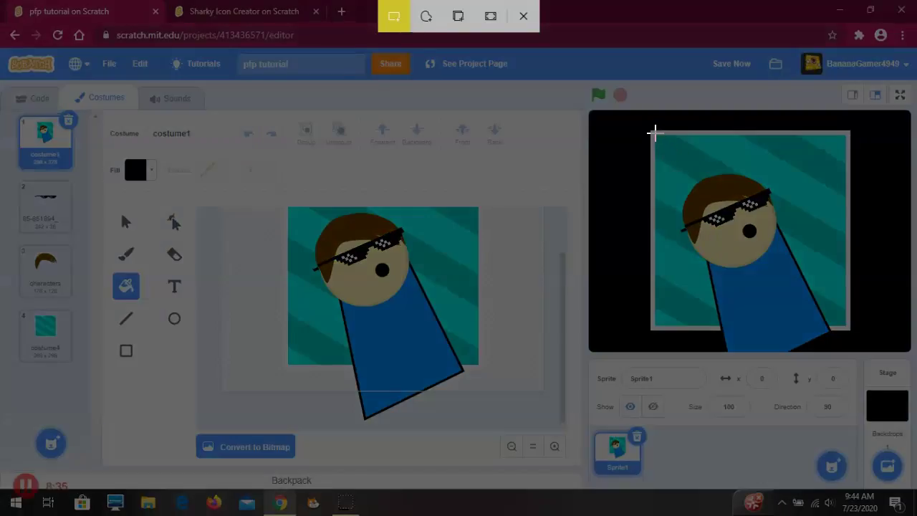
mouse_move(654, 133)
left_mouse_down()
mouse_move(784, 239)
mouse_move(852, 315)
mouse_move(845, 329)
left_mouse_up()
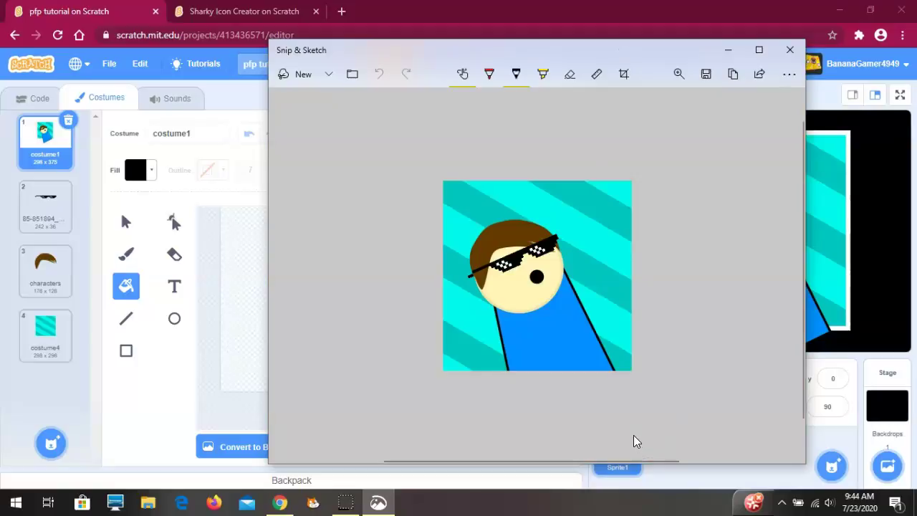
key("ctrl+s")
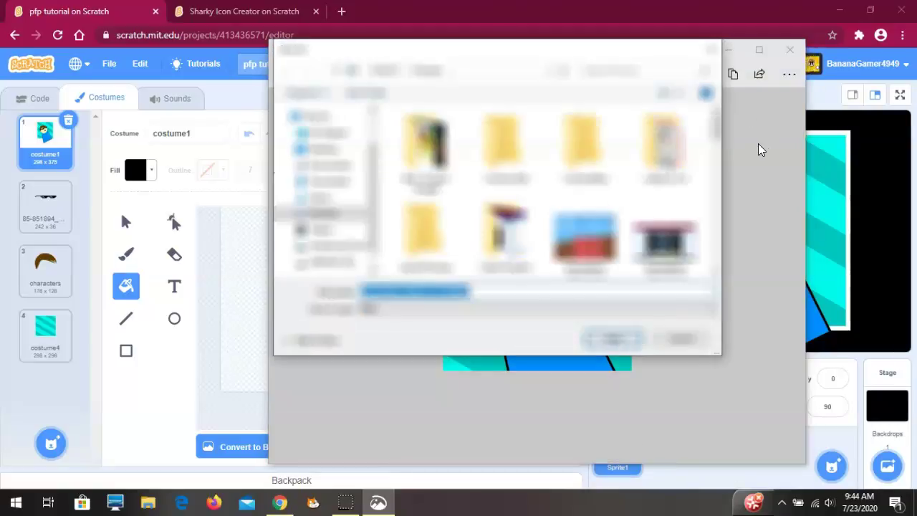
left_click(623, 337)
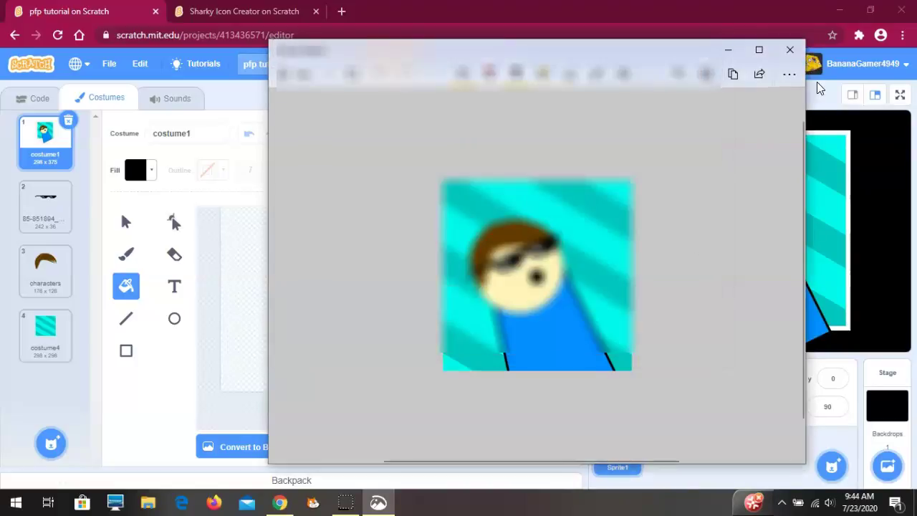
left_click(790, 49)
Open the Scratch profile page, browse the saved images for a new profile picture, and dismiss the file chooser without selecting one
left_click(812, 63)
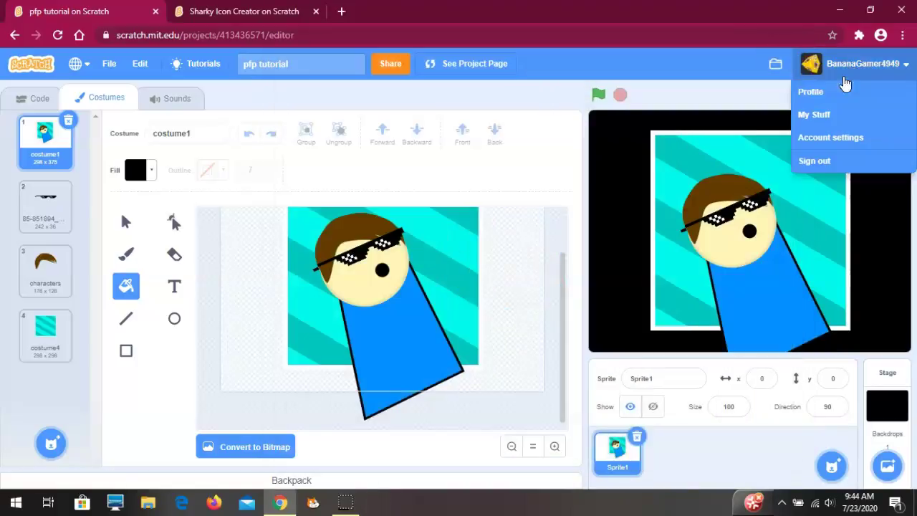
left_click(817, 94)
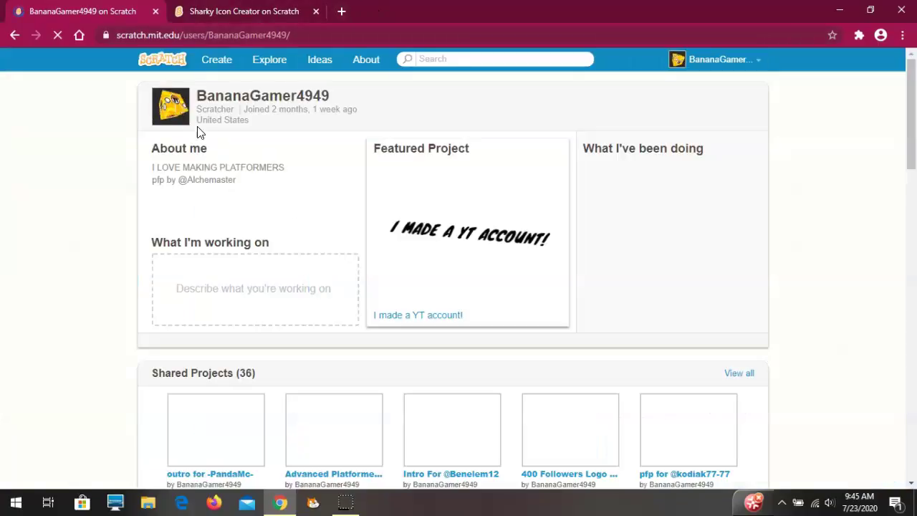
left_click(165, 99)
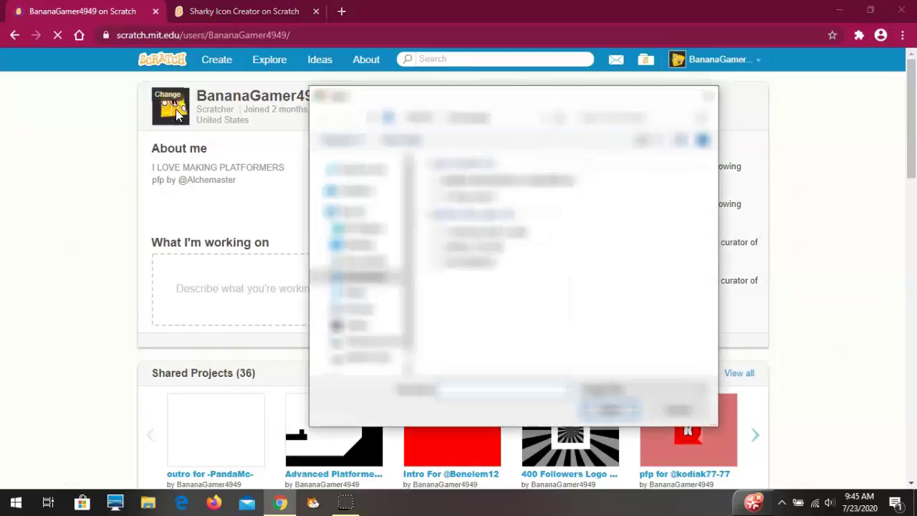
left_click(358, 316)
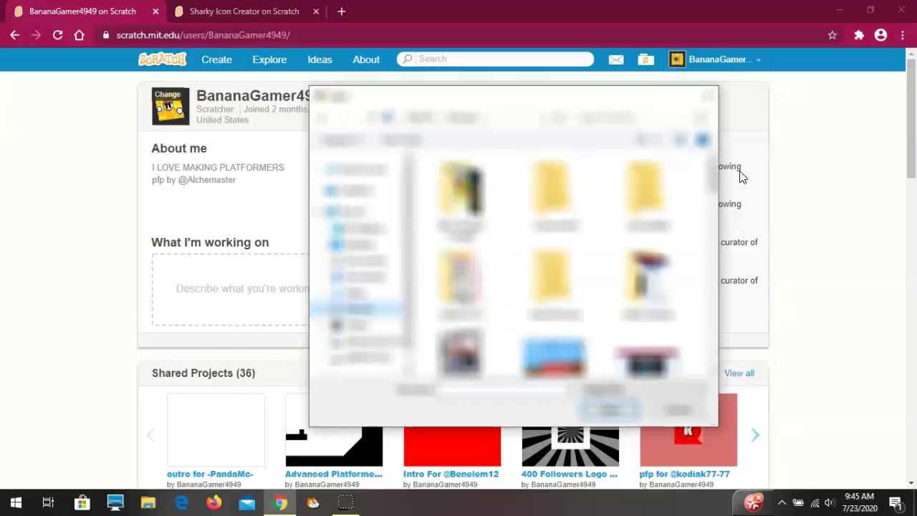
left_click_drag(716, 172, 752, 307)
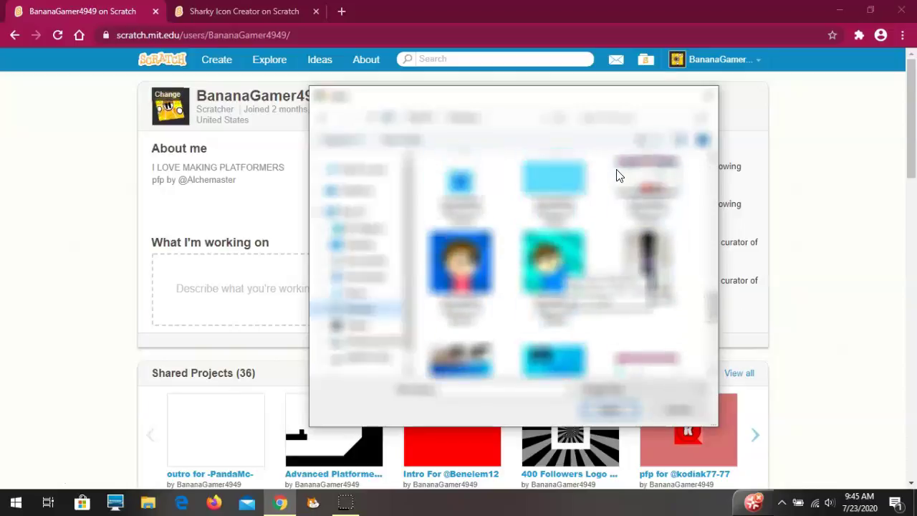
left_click(709, 100)
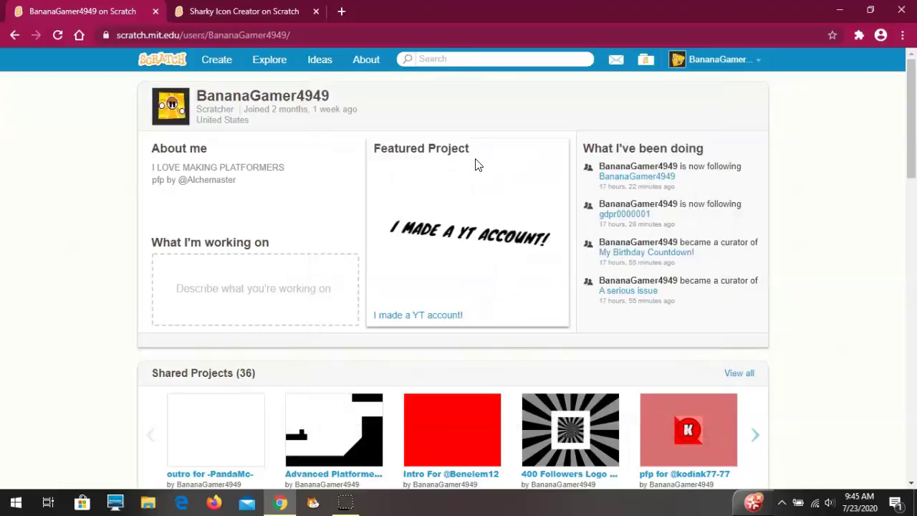